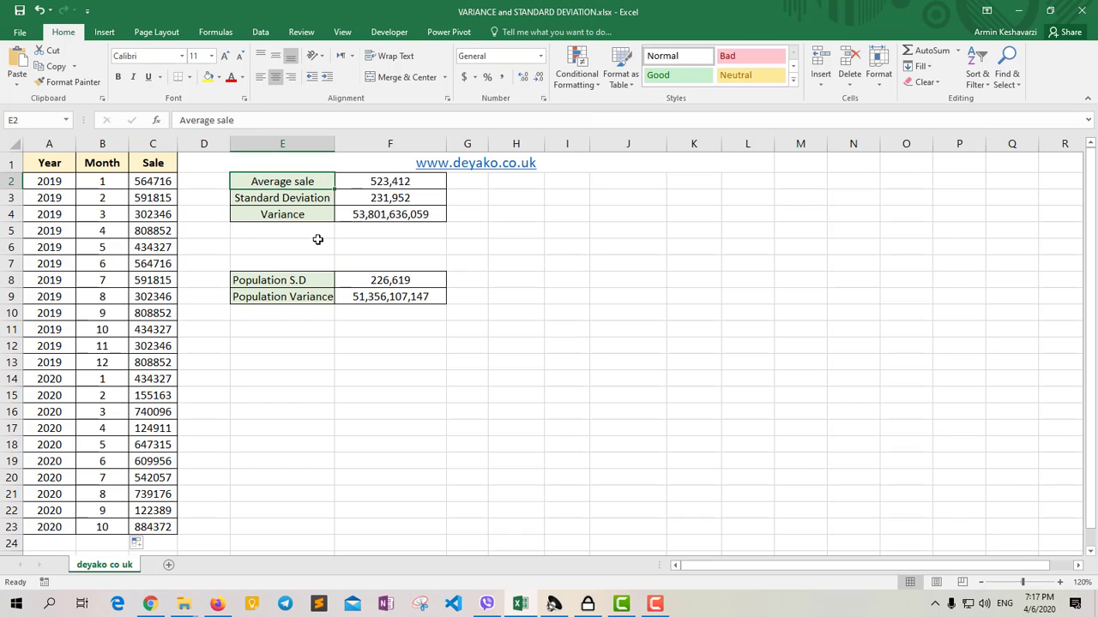
Examine the Sale column and the formulas behind the average sale and standard deviation in F2 and F3
drag(300, 215, 289, 182)
click(289, 183)
click(153, 158)
key(ctrl+shift+Down)
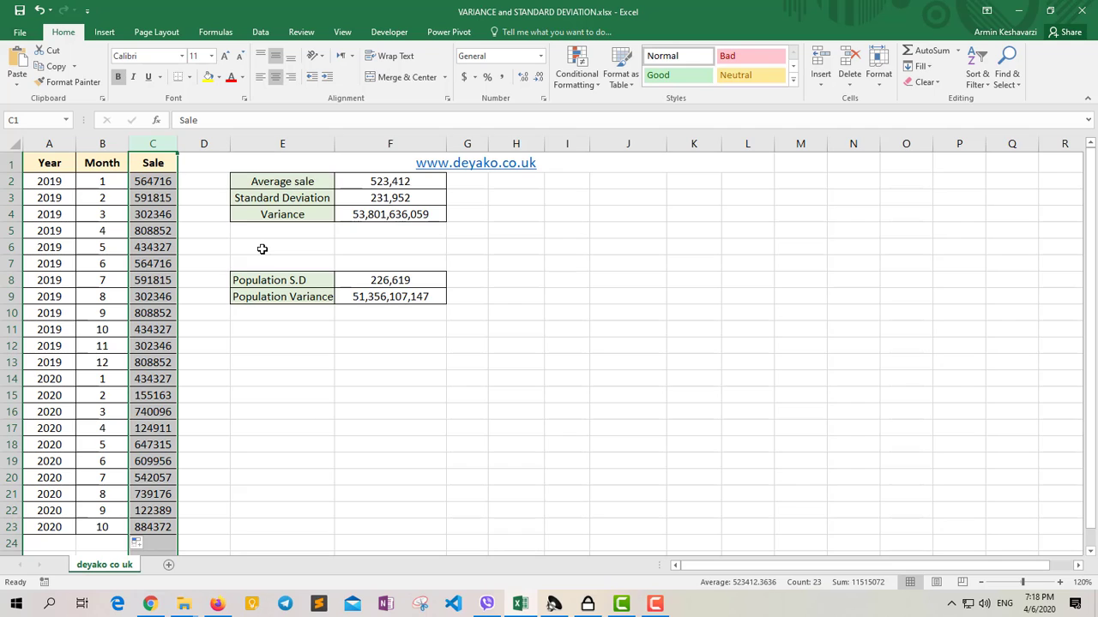
click(120, 180)
click(365, 178)
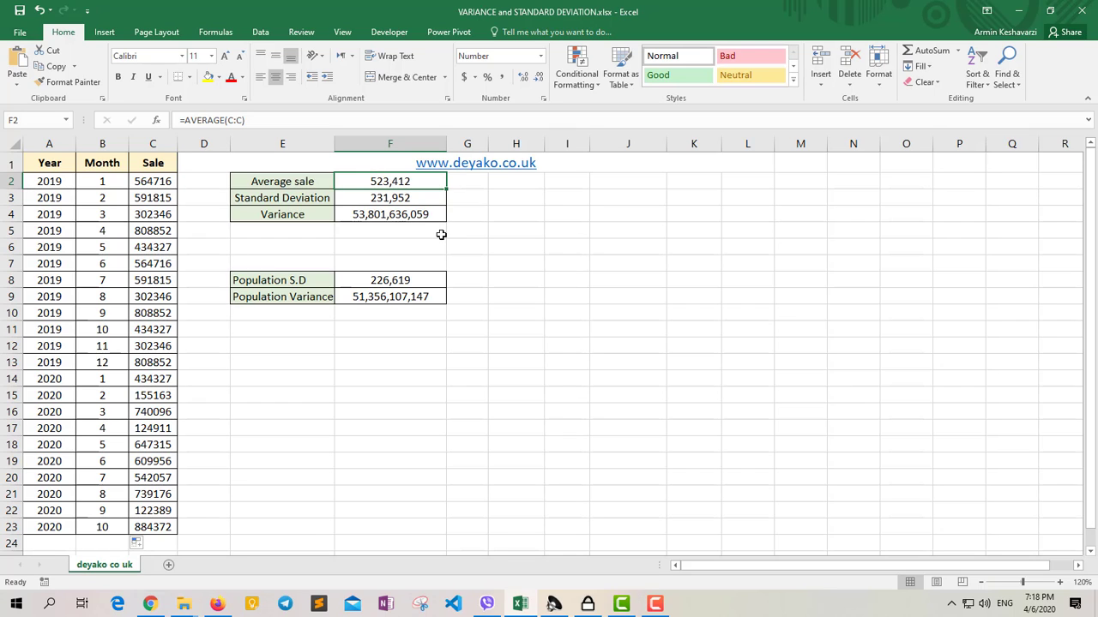
click(386, 200)
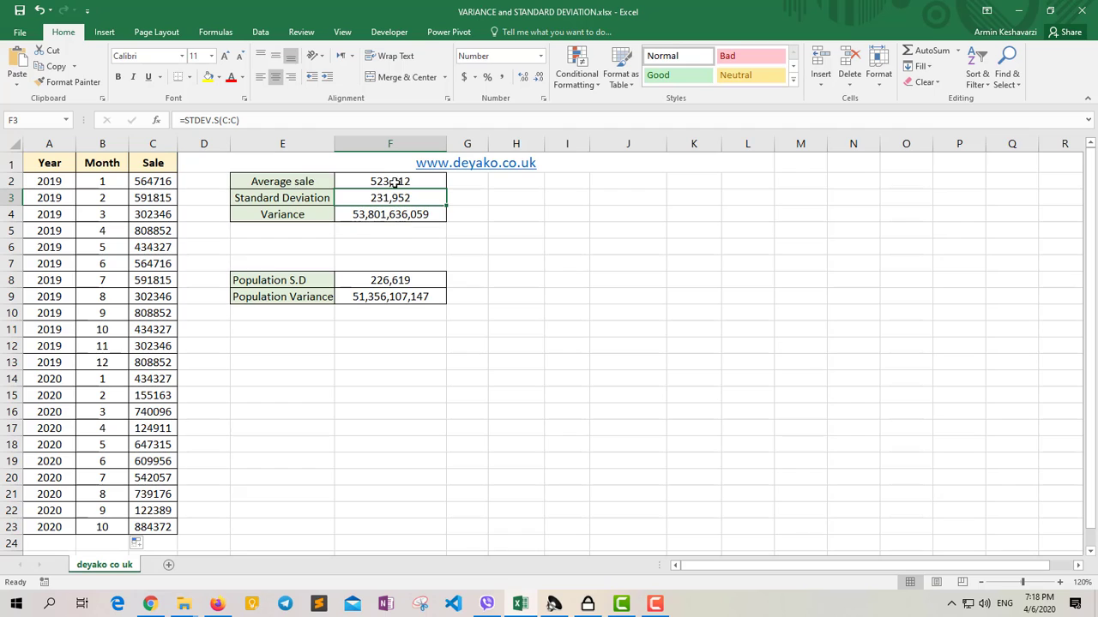
click(396, 183)
click(390, 198)
click(383, 183)
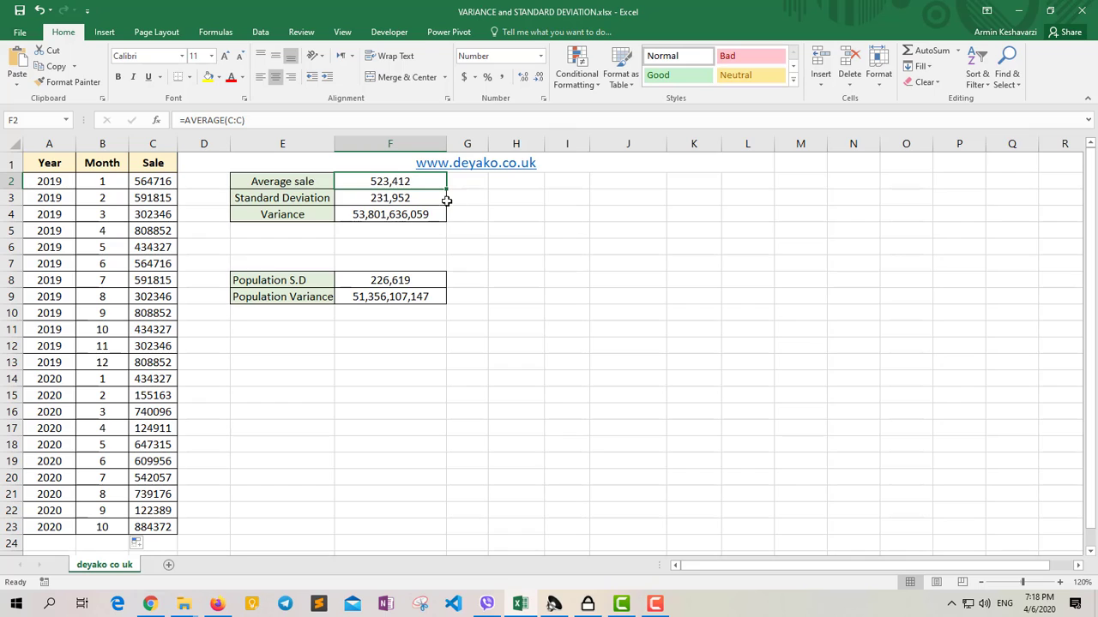
click(439, 197)
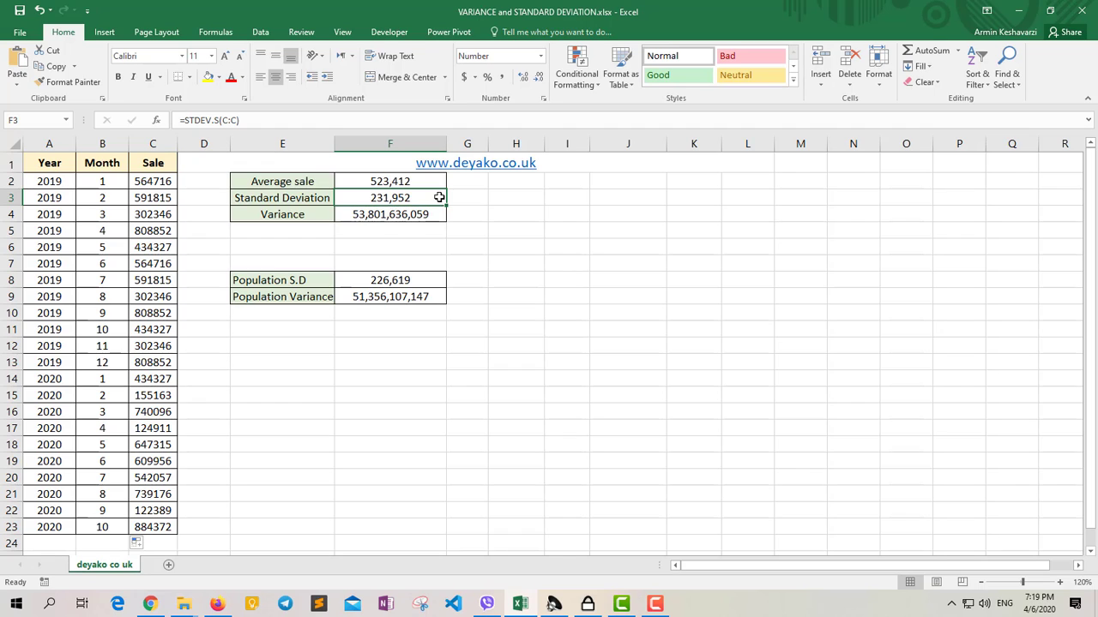
Copy the average sale from F2 into J3 as a value only, without its formula
click(441, 182)
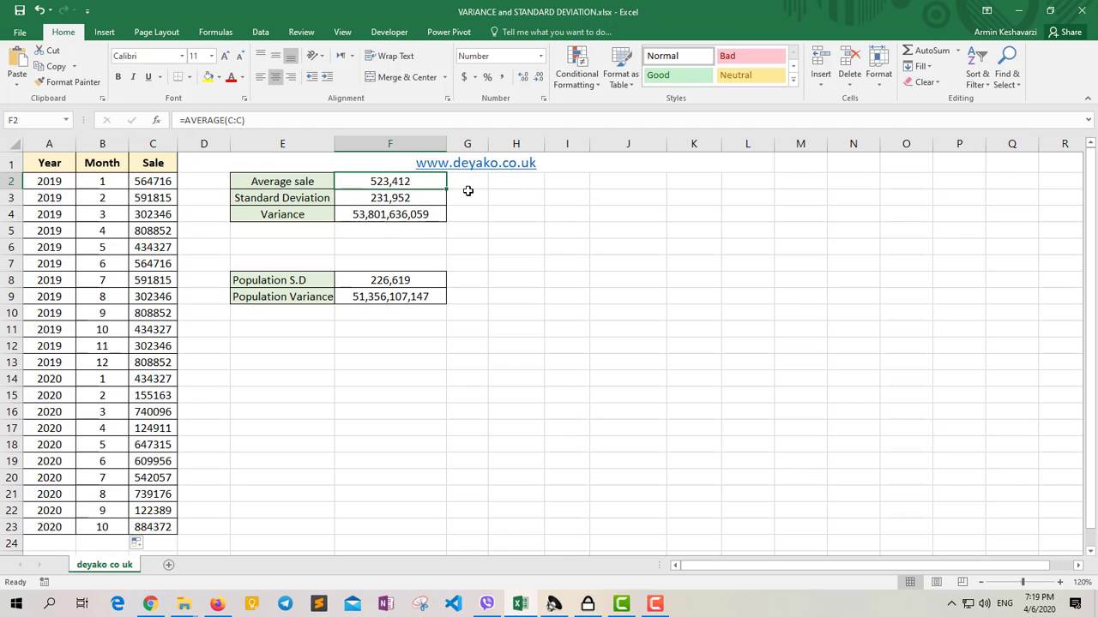
key(ctrl+c)
click(641, 197)
key(ctrl+v)
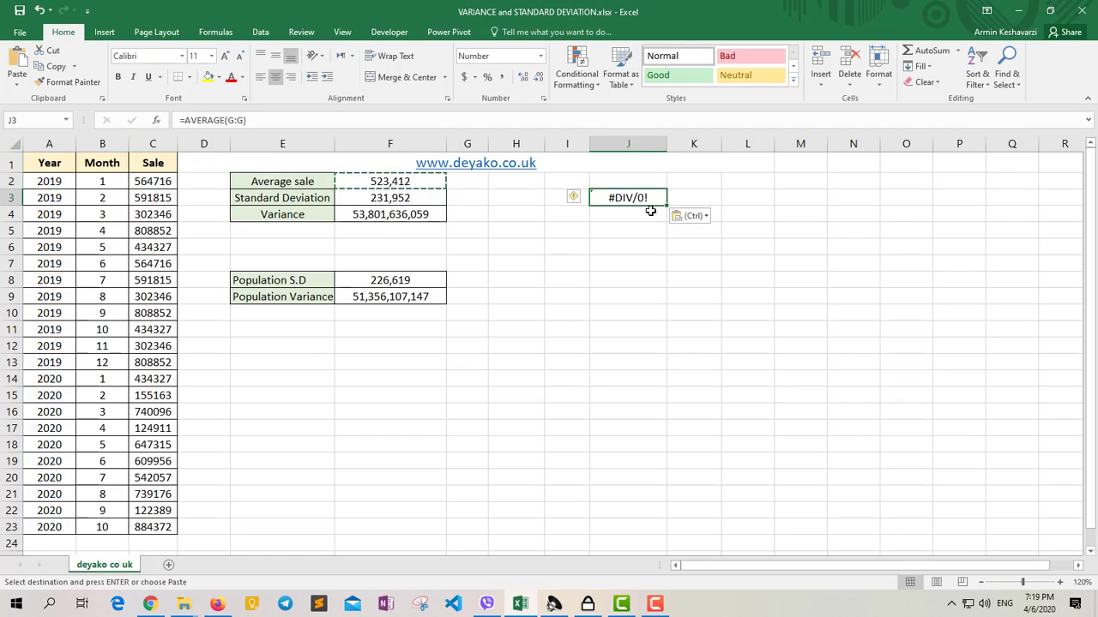
click(690, 215)
click(679, 307)
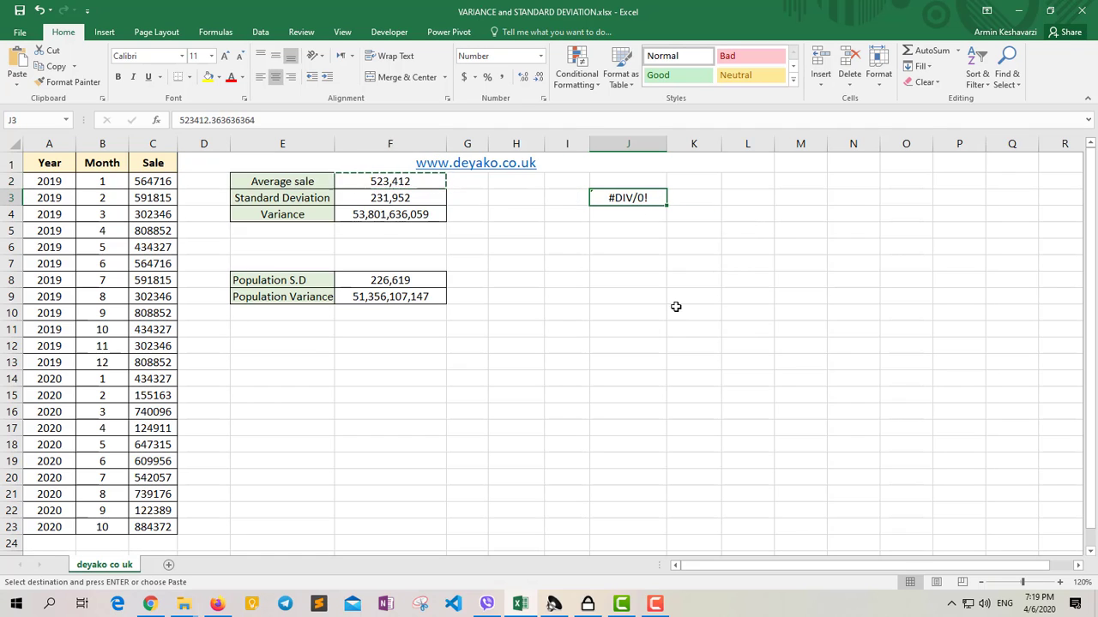
Calculate the average minus two standard deviations in I3 with the formula =J3-2*F3
click(578, 197)
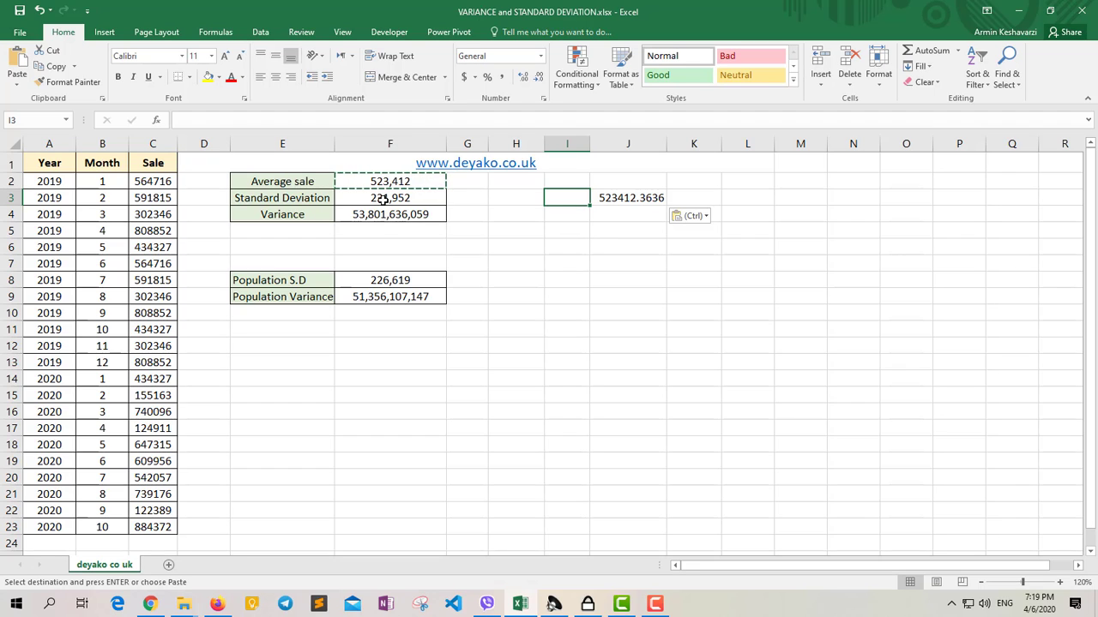
key(Escape)
text(=)
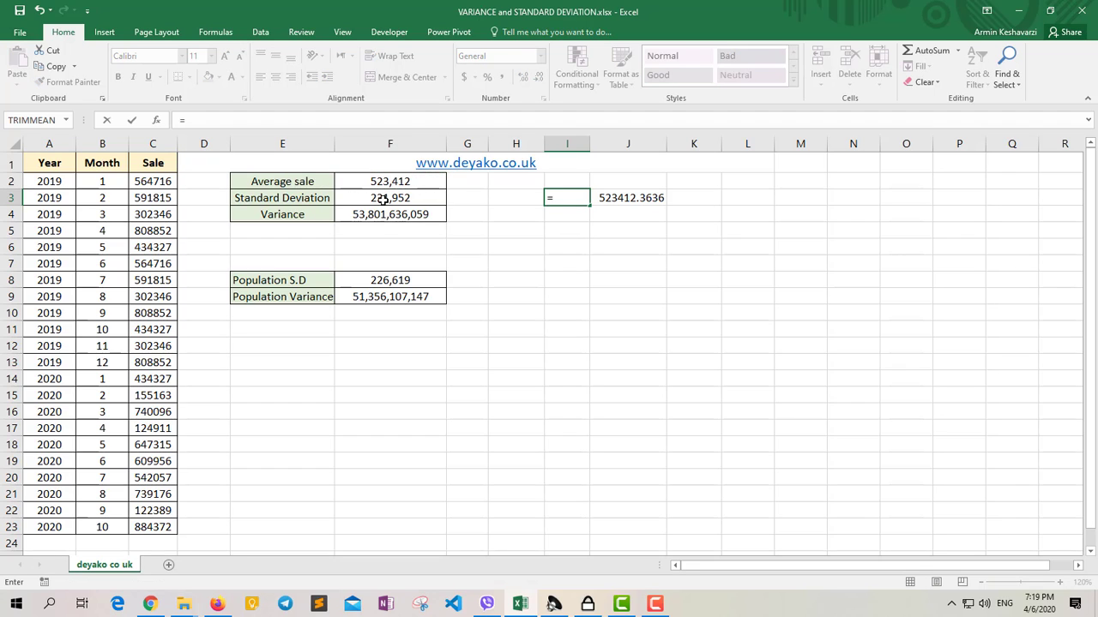
click(643, 200)
text(-)
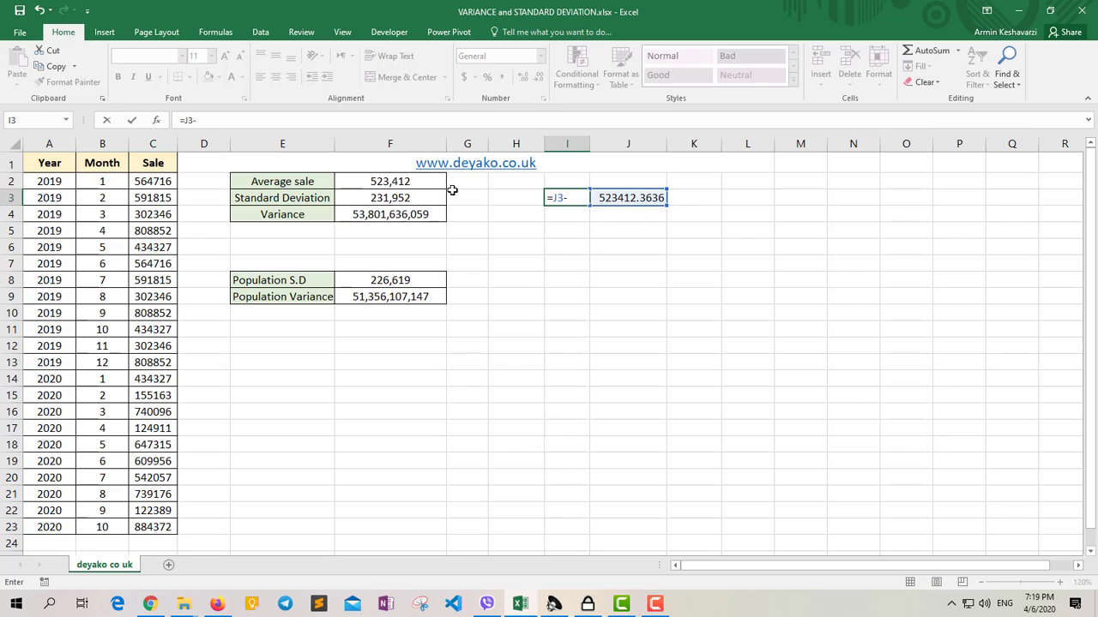
text(2*)
click(418, 198)
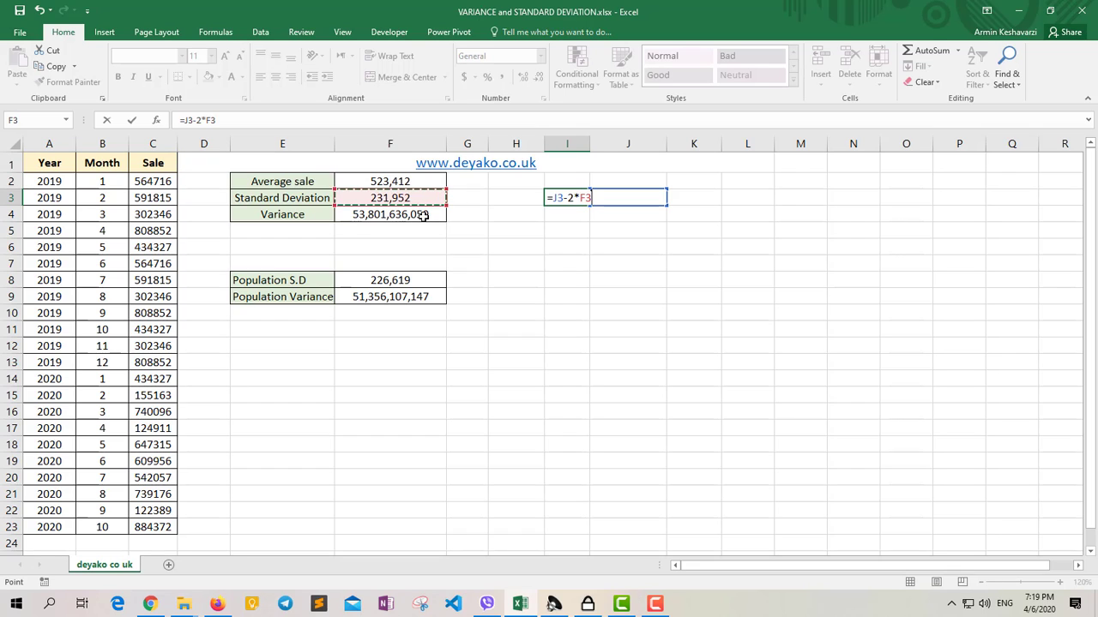
key(Tab)
Calculate the average plus two standard deviations in K3 with the formula =J3+2*F3
key(Tab)
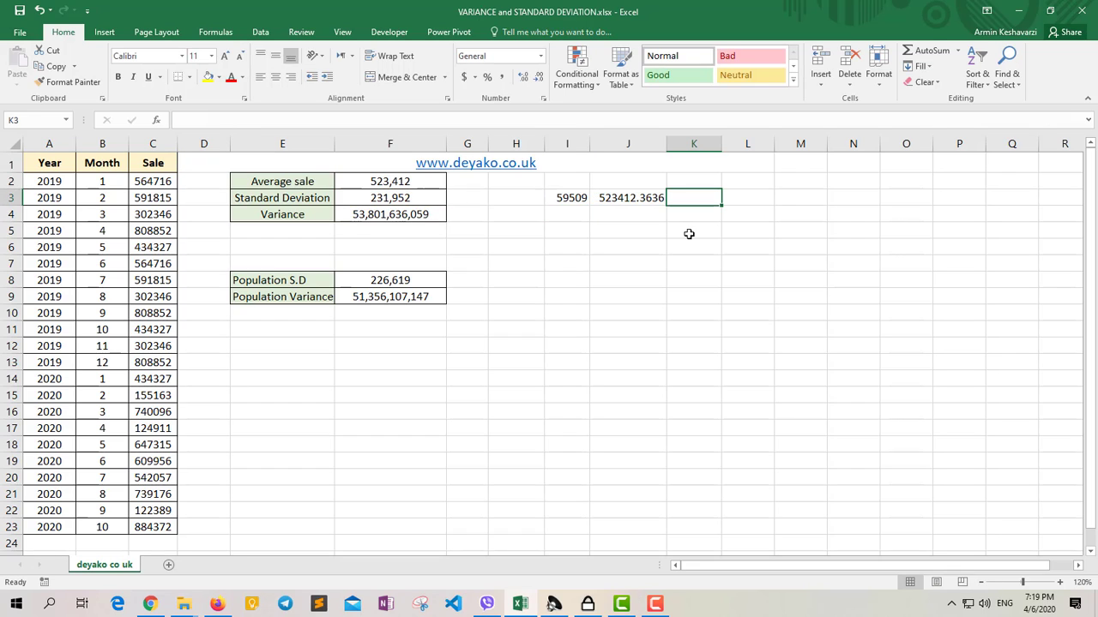
text(=)
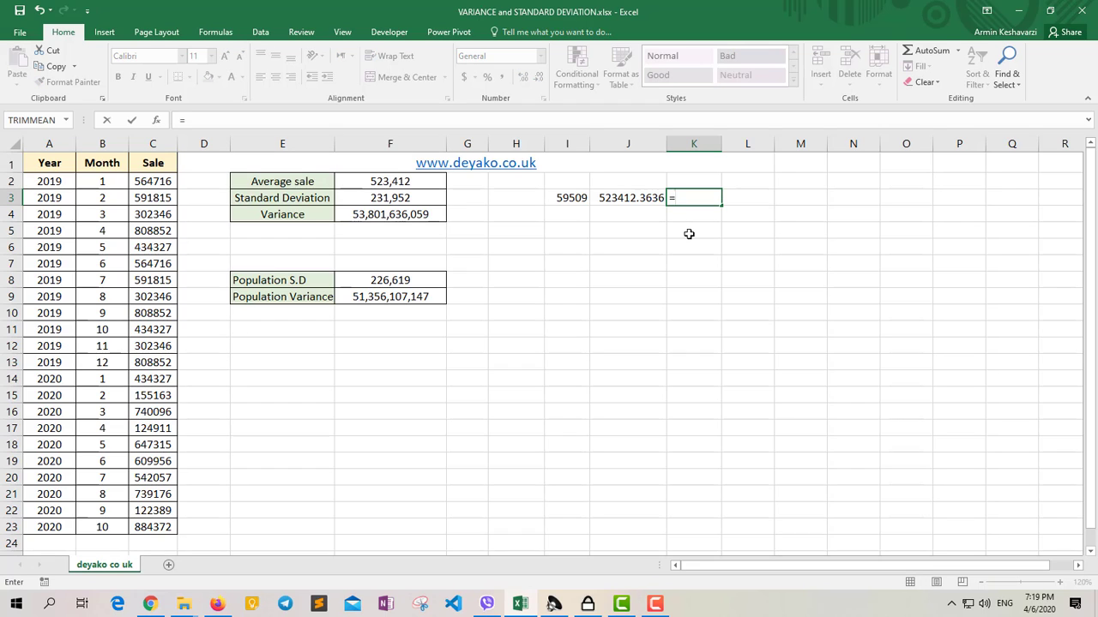
click(629, 199)
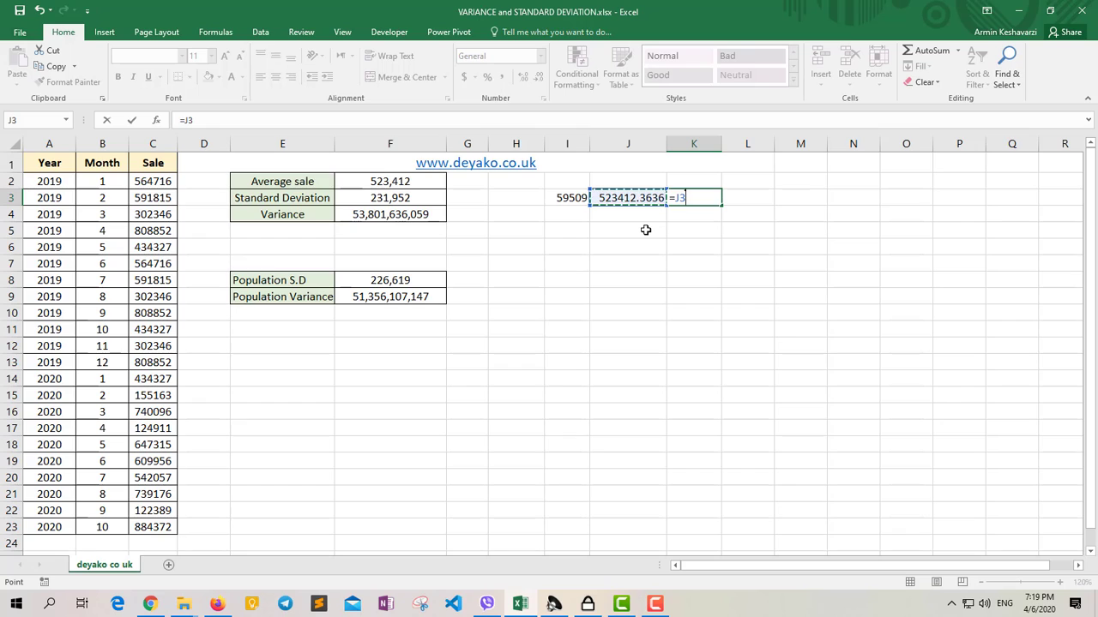
text(+2*)
click(433, 202)
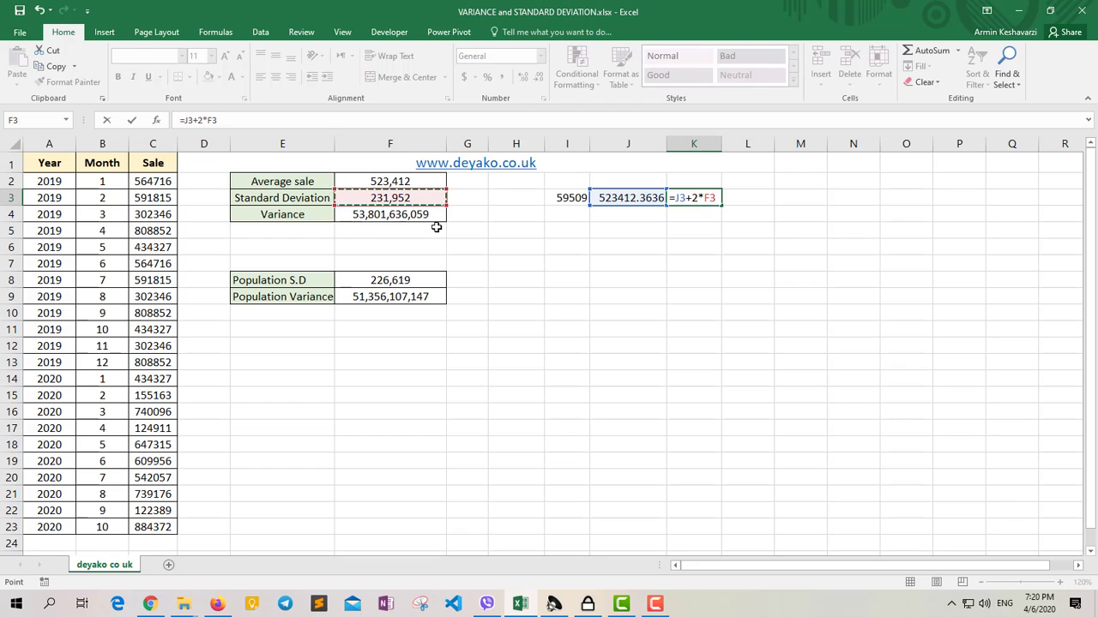
key(Return)
click(581, 202)
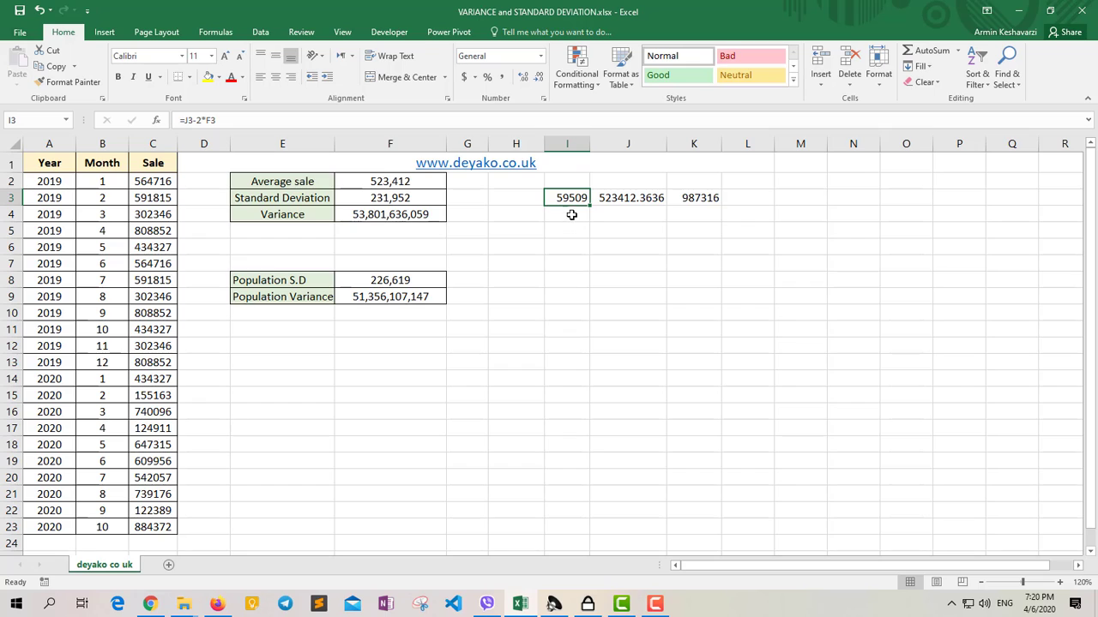
click(708, 196)
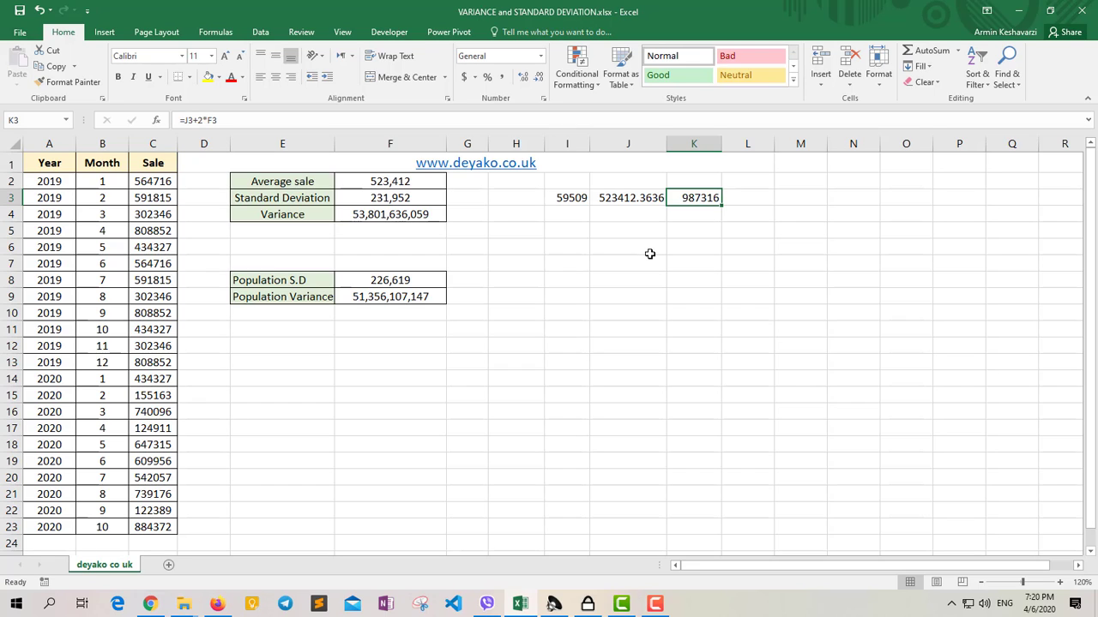
Calculate the average minus 1.5 standard deviations in I4 with the formula =J3-1.5*F3
click(578, 213)
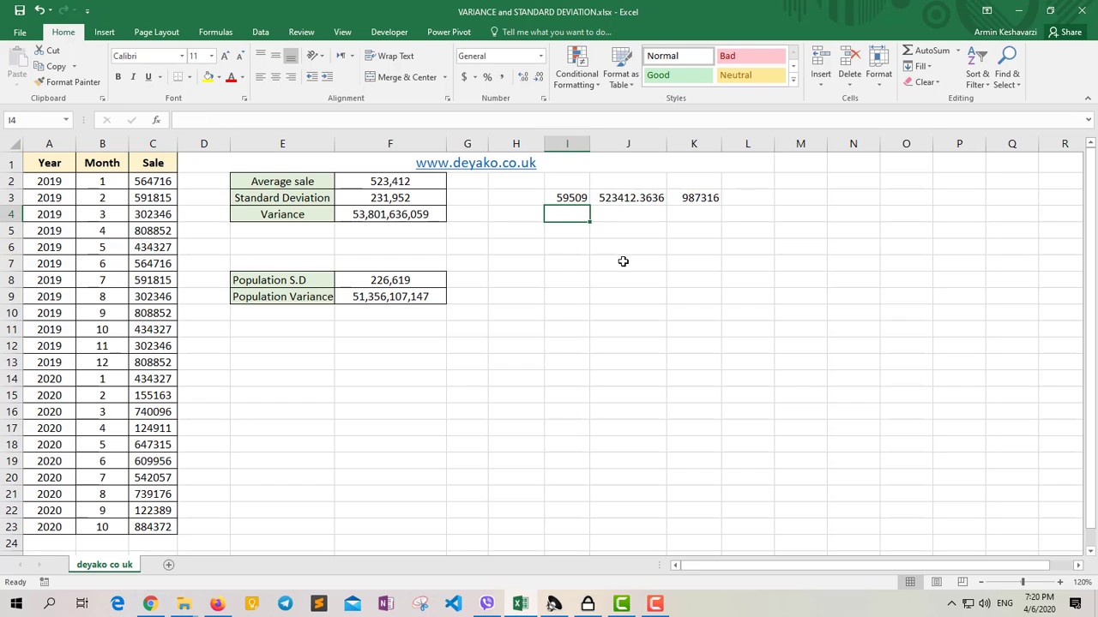
text(=)
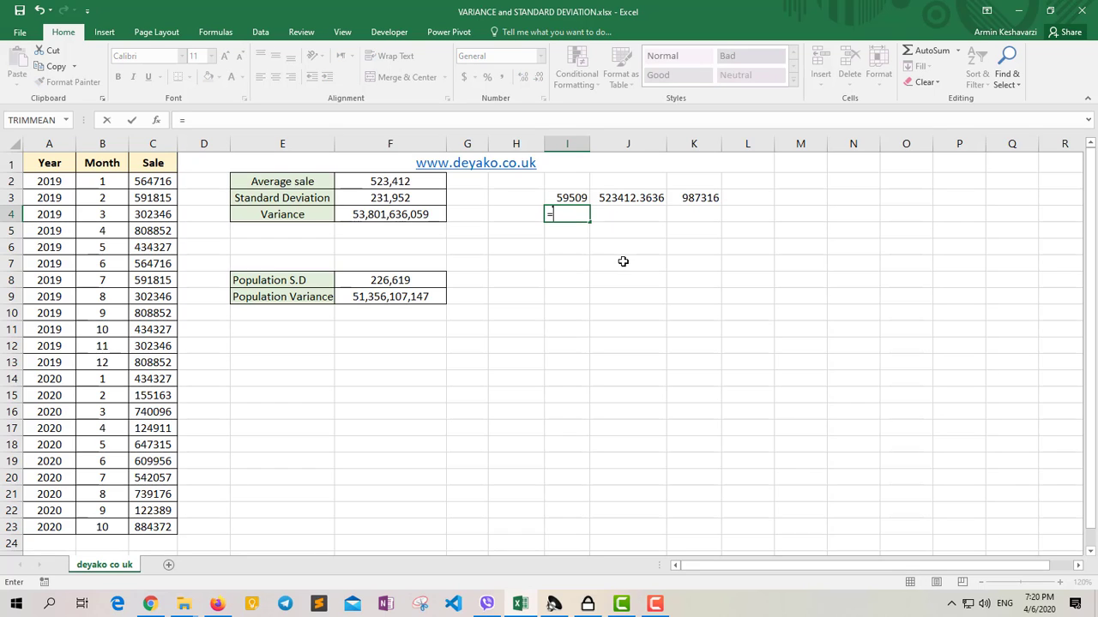
click(609, 204)
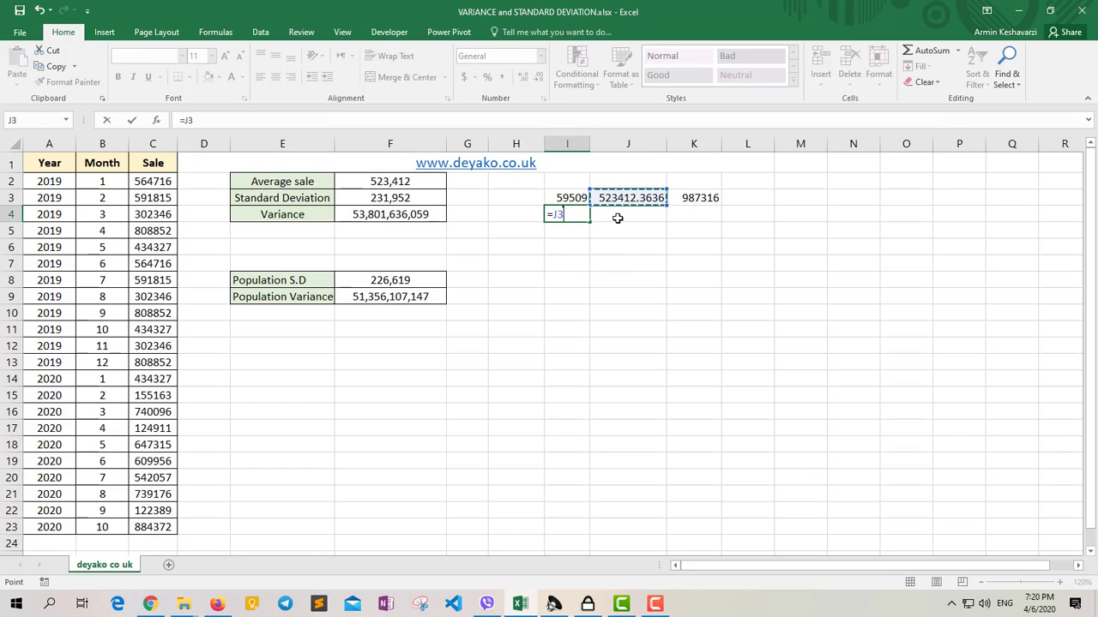
text(-1.5*)
click(353, 195)
key(Return)
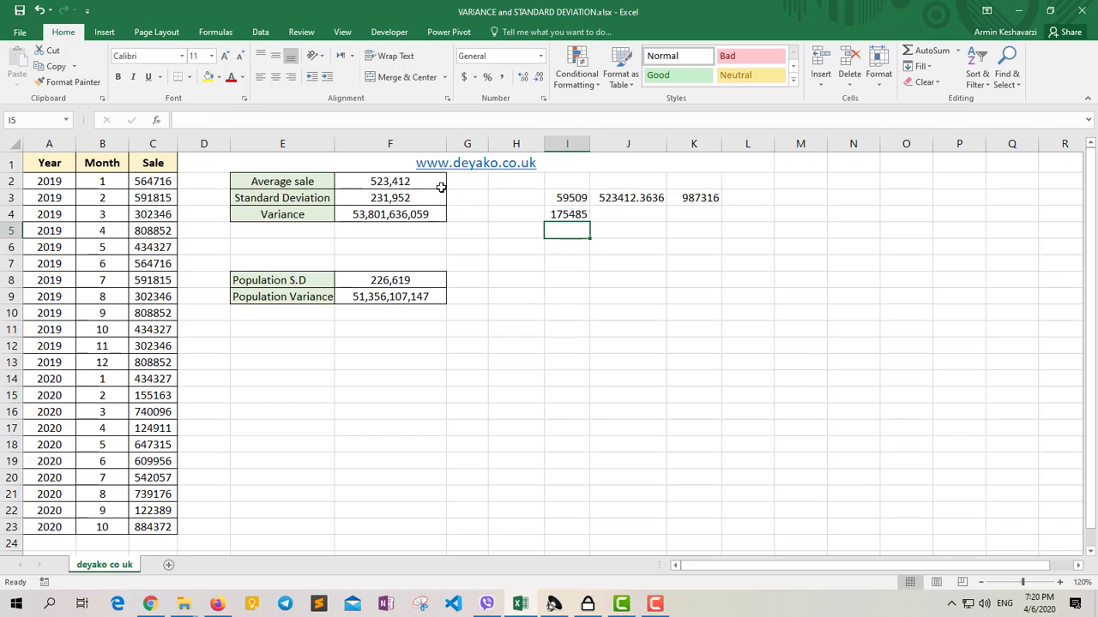
Calculate the average plus 1.5 standard deviations in K4 with the formula =J3+1.5*F3
click(703, 211)
text(=)
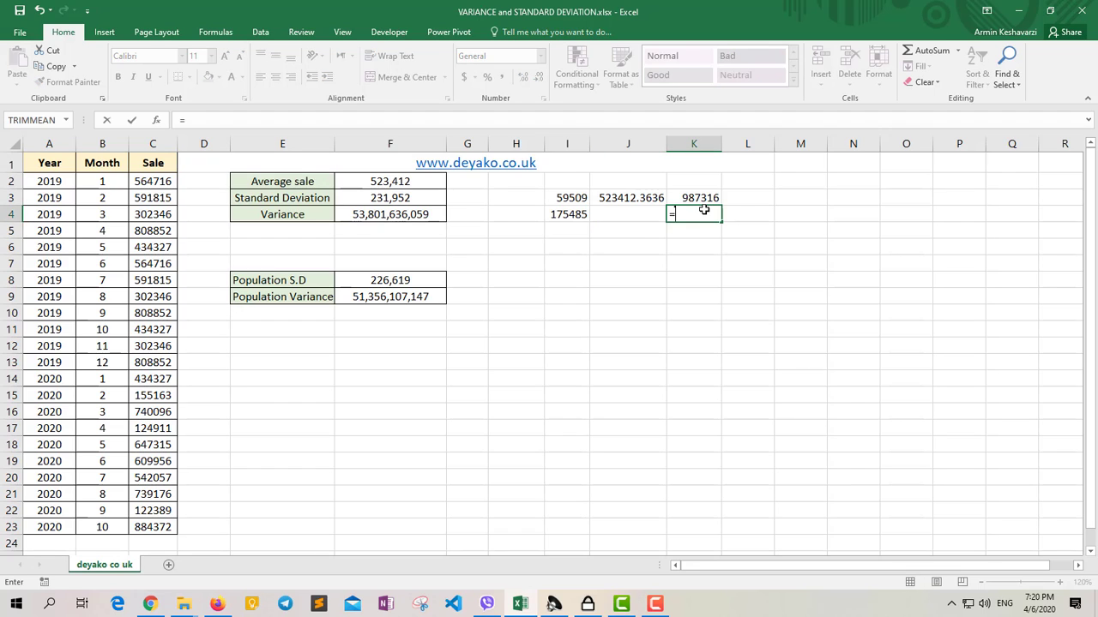
click(653, 201)
text(+1.5*)
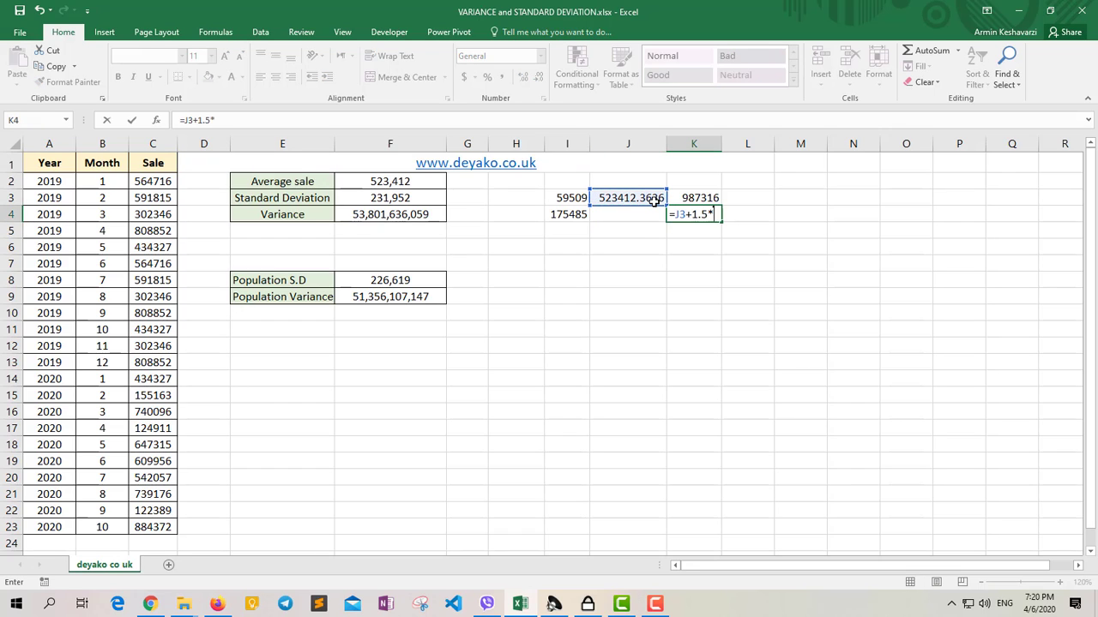
click(403, 199)
key(Return)
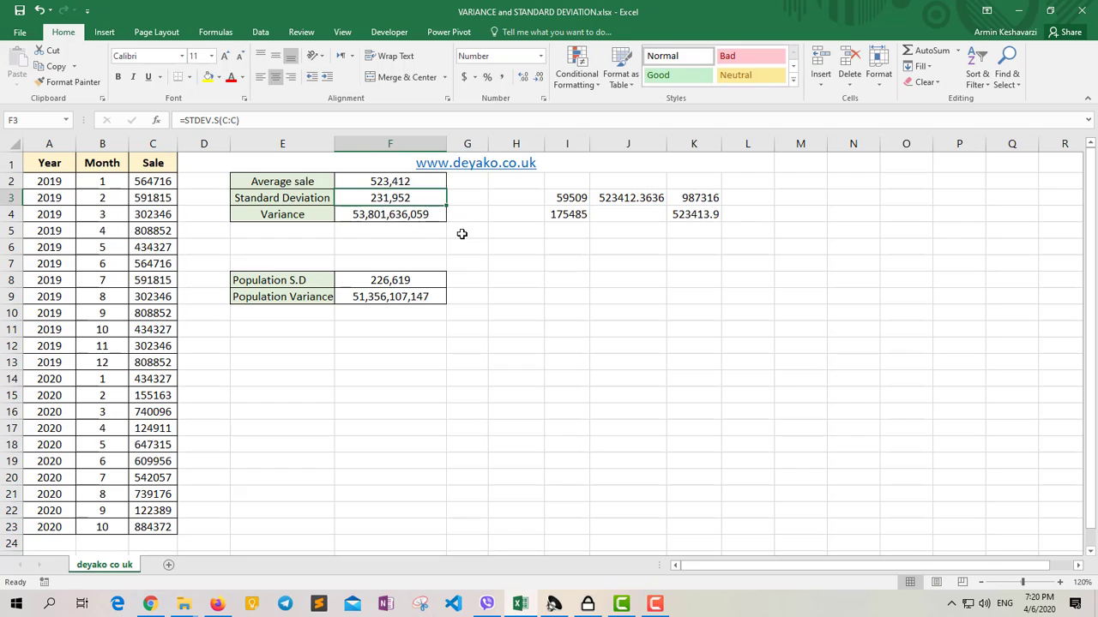
key(Return)
Format the 1.5-deviation limits in I4 and K4 with a thousands separator and no decimals
click(566, 216)
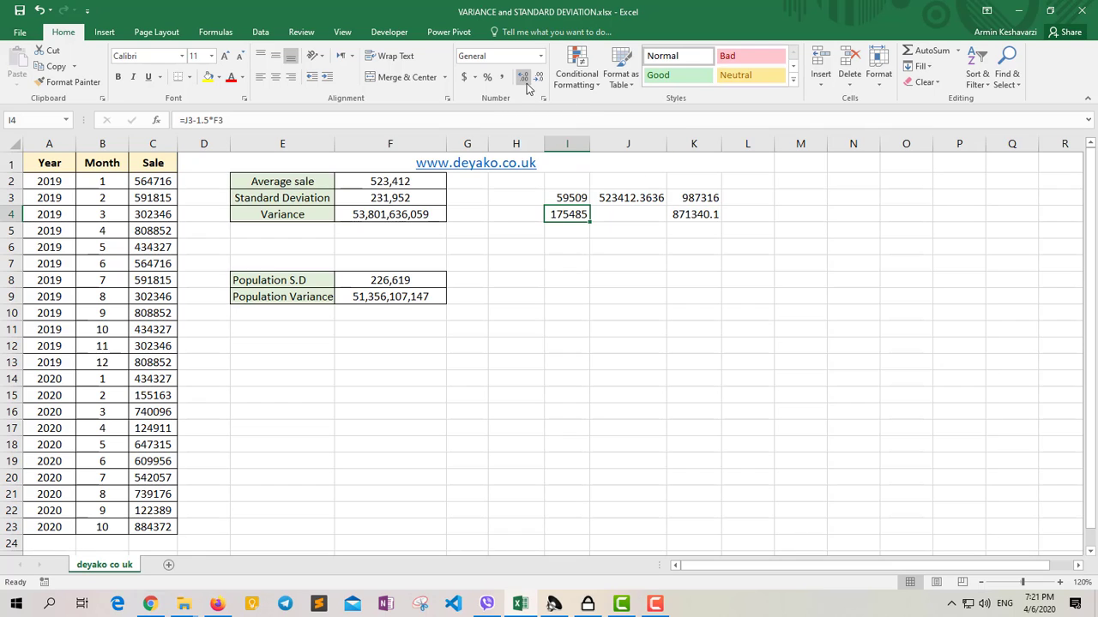
click(497, 80)
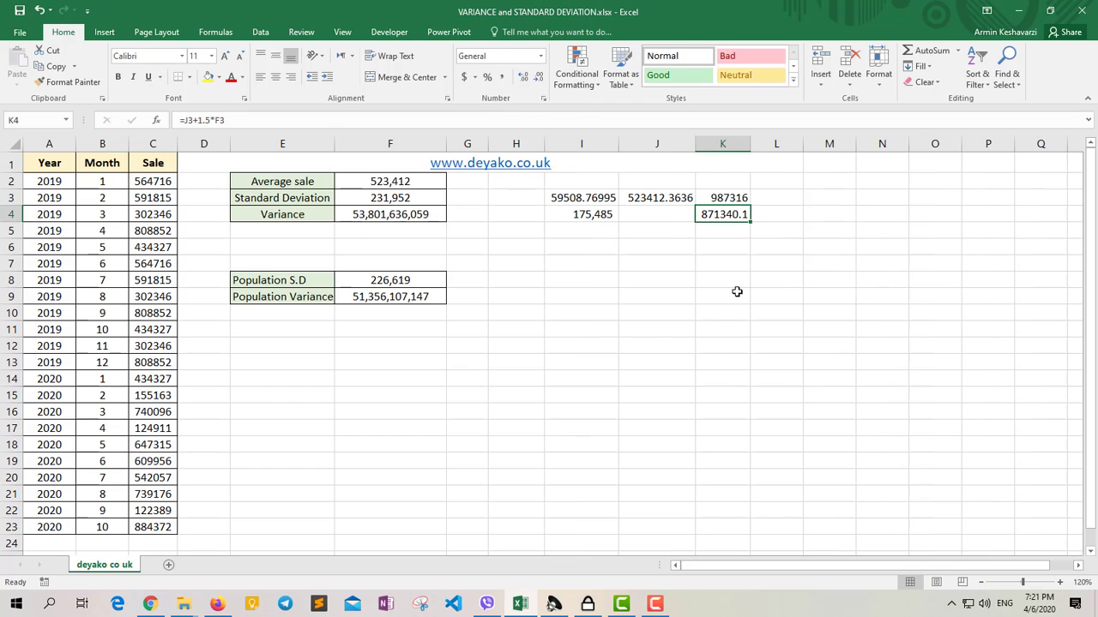
click(501, 78)
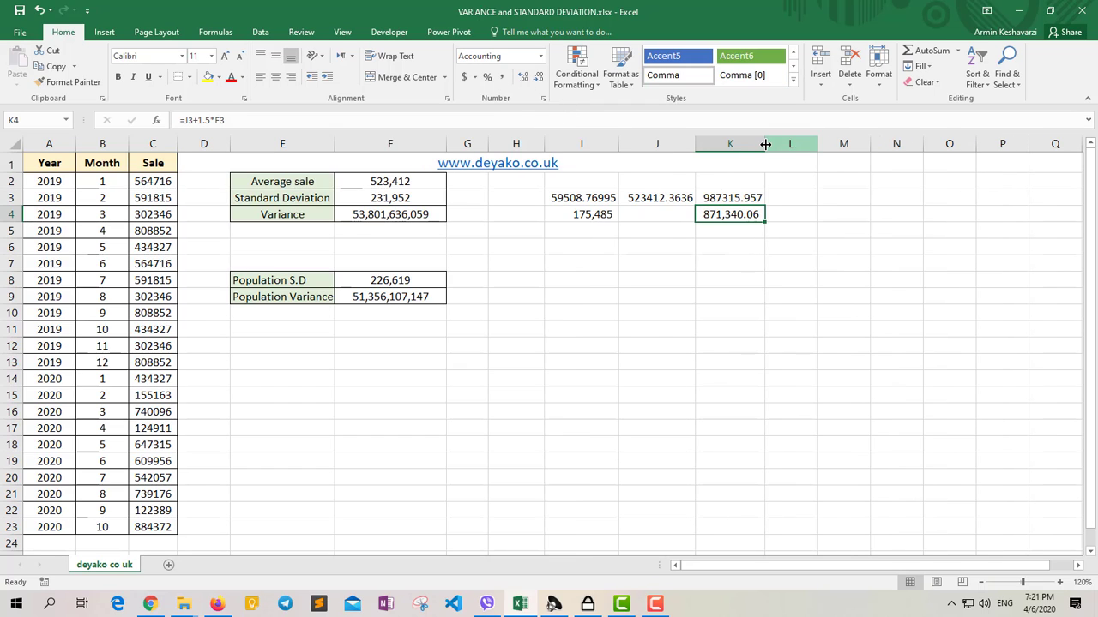
click(538, 77)
click(539, 78)
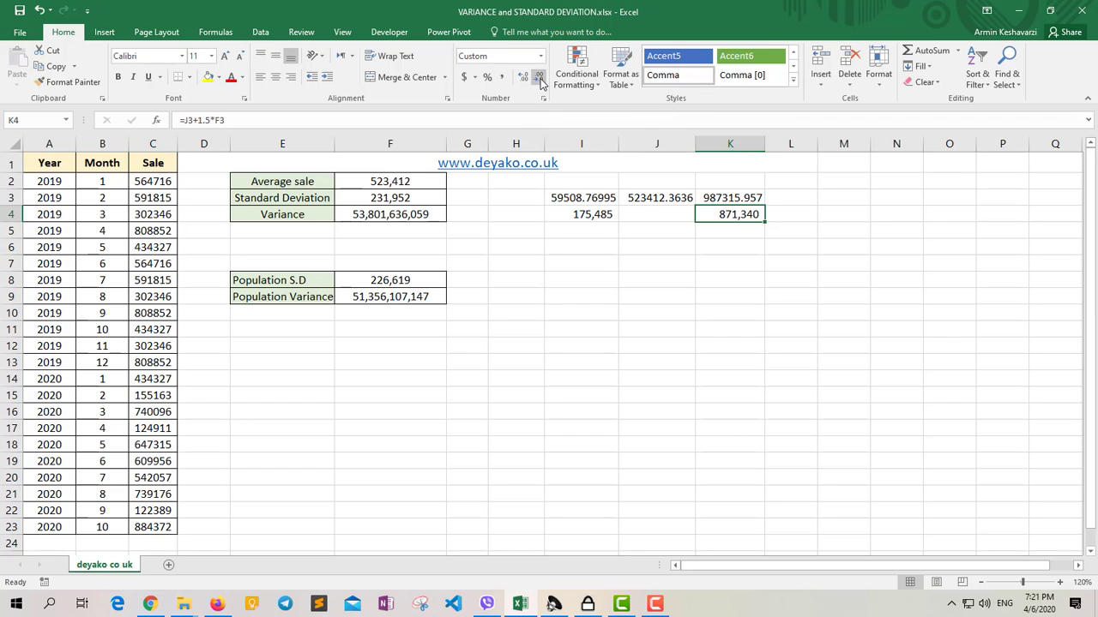
click(648, 219)
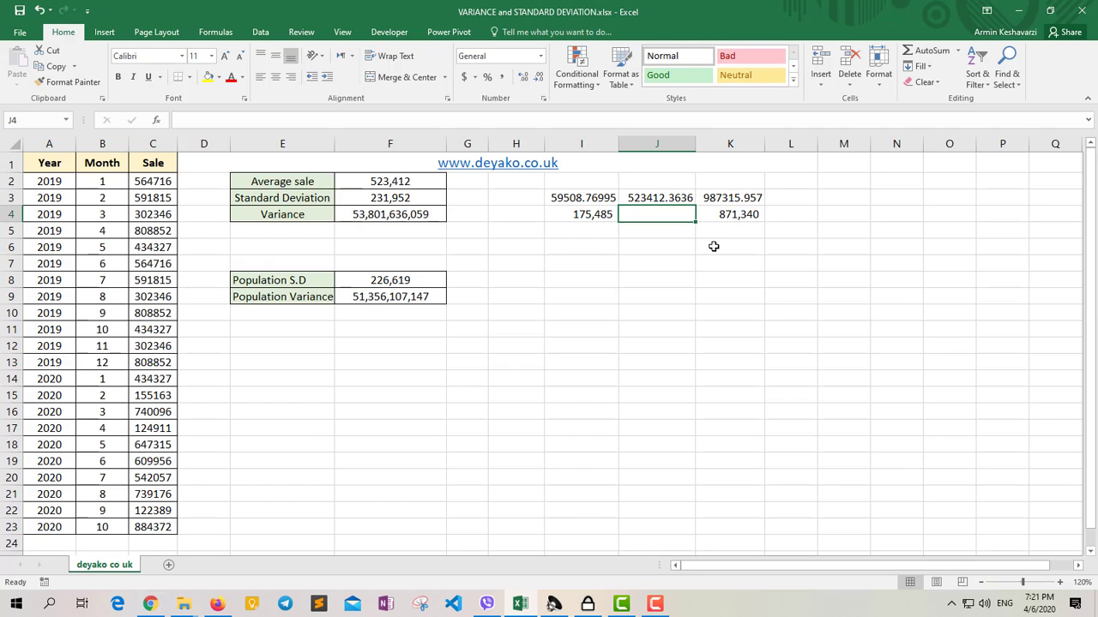
Re-enter the sample standard deviation in F3 as =STDEV.S(C:C), covering the whole Sale column
click(398, 202)
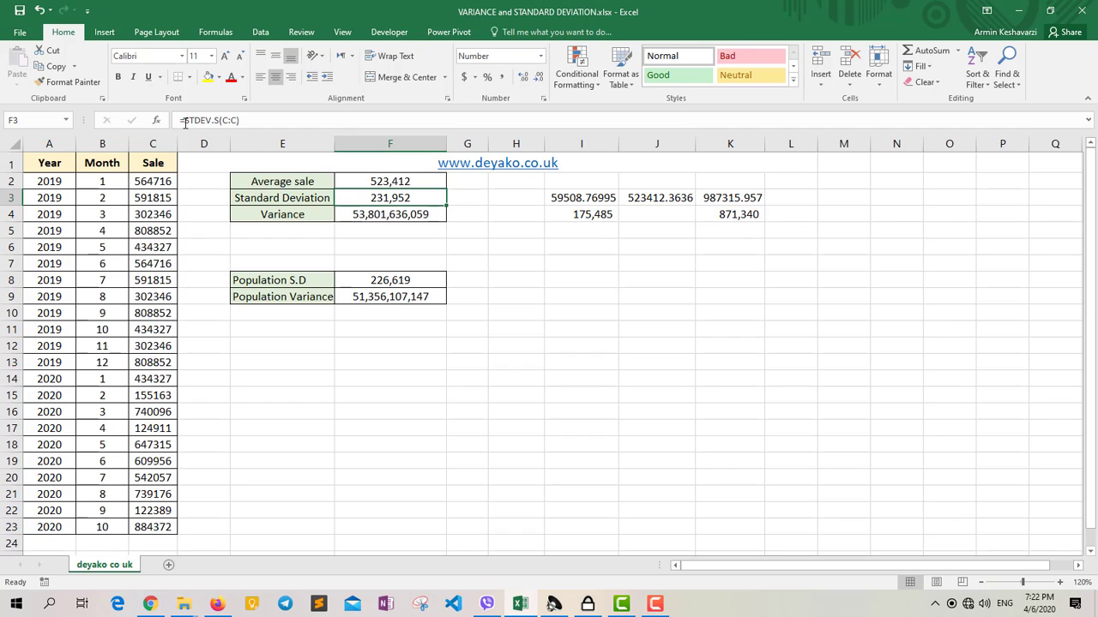
text(=)
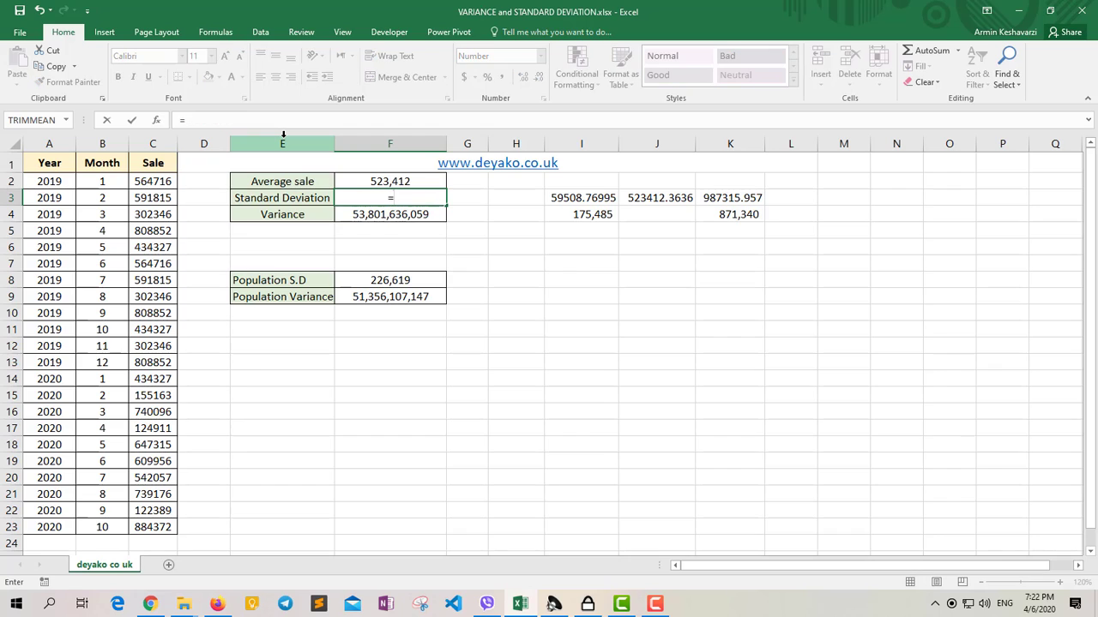
text(st)
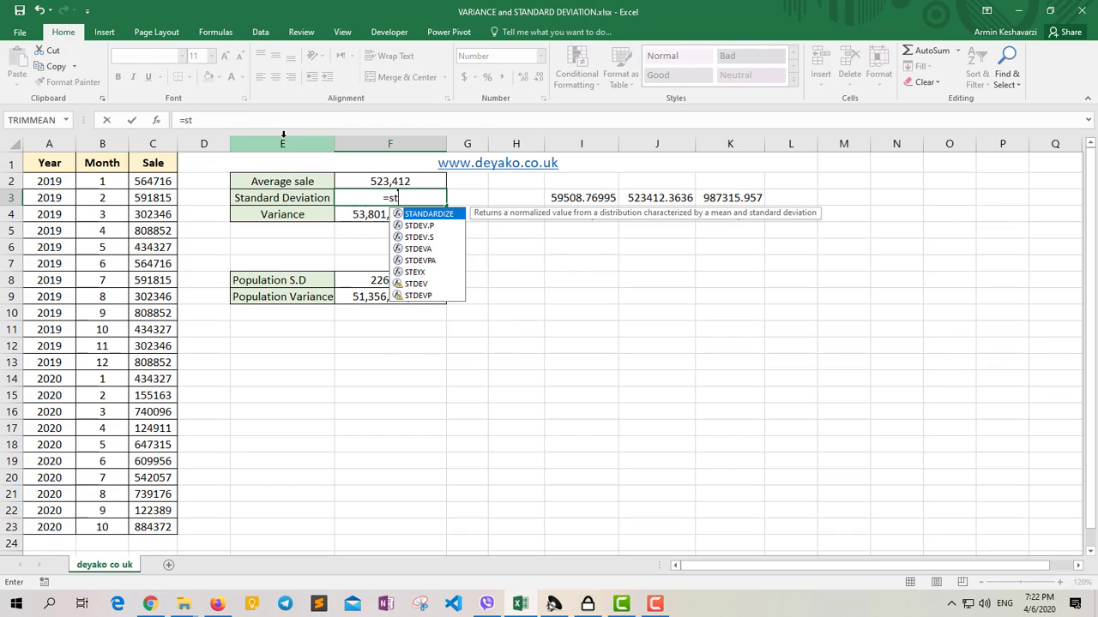
key(Down)
click(442, 239)
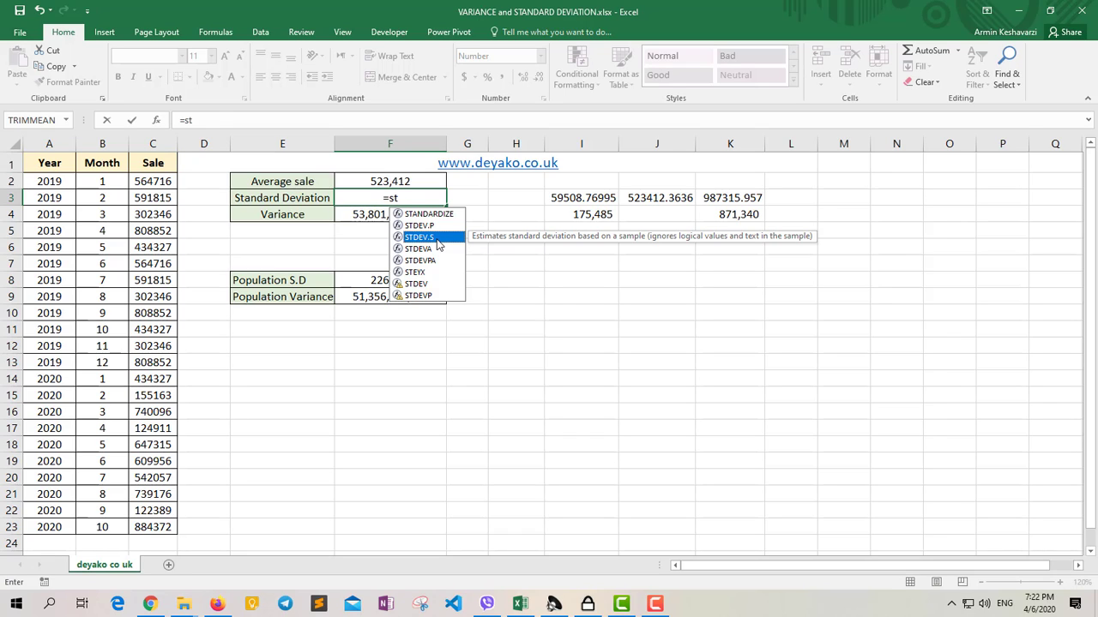
double_click(437, 245)
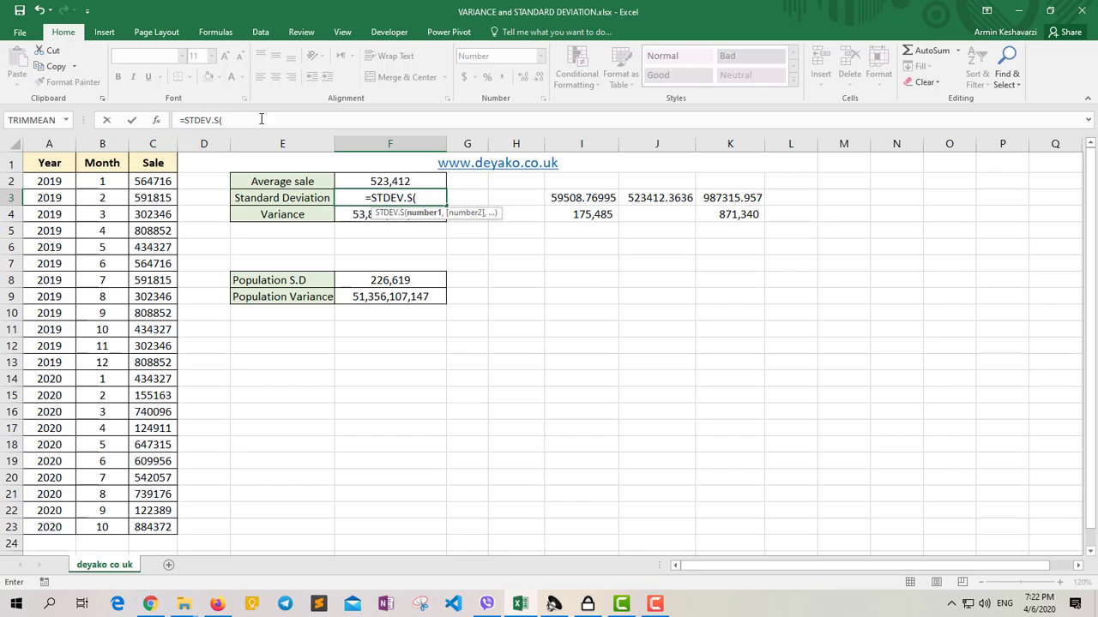
click(152, 143)
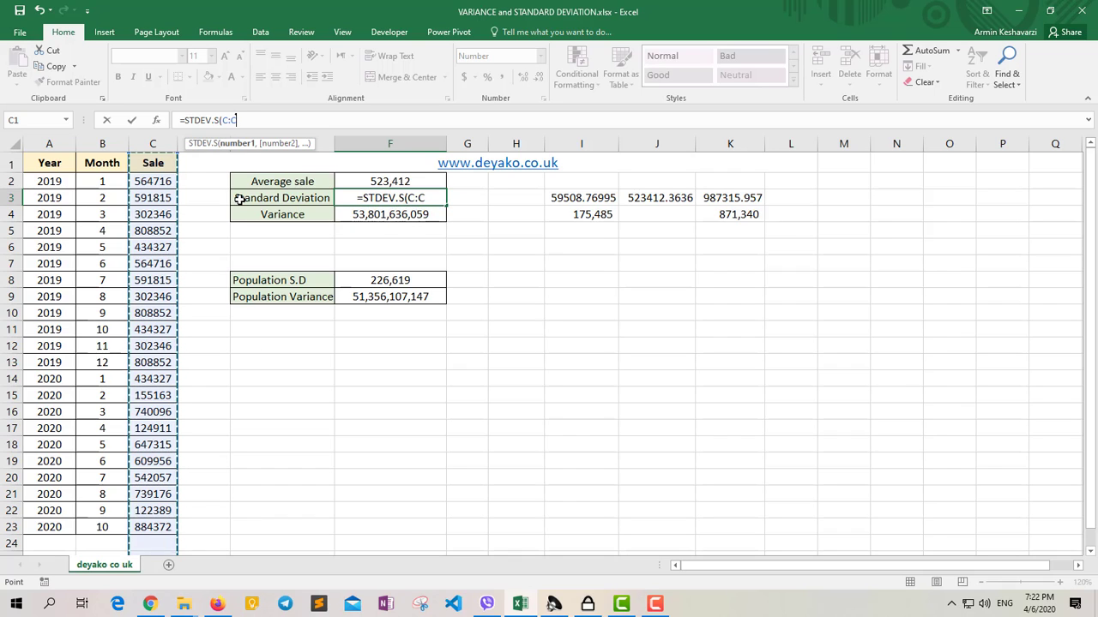
text())
key(Return)
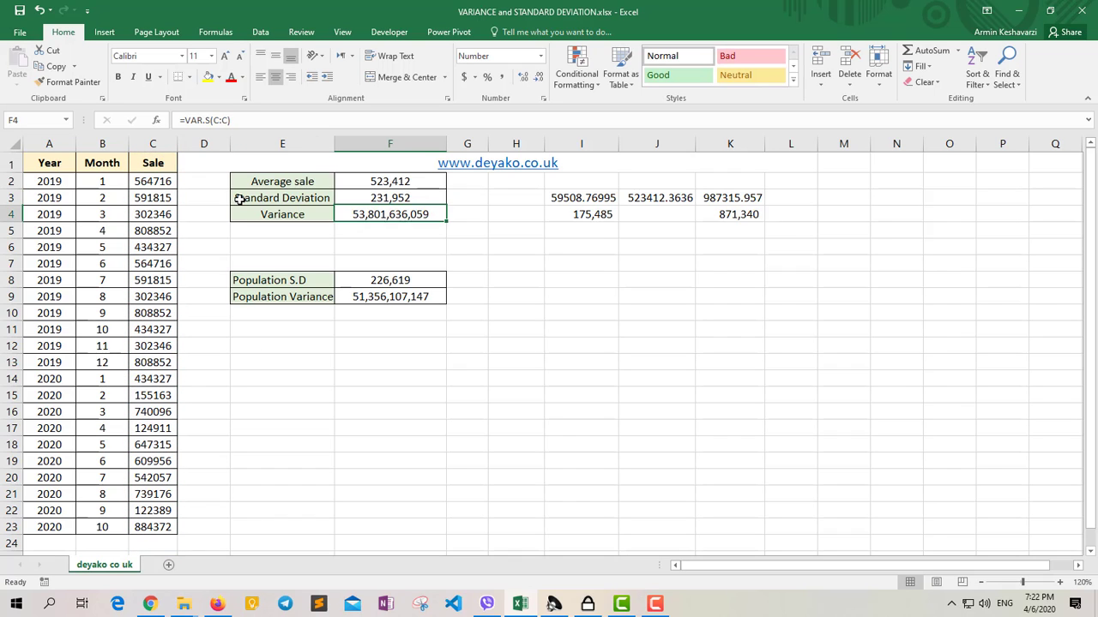
click(432, 199)
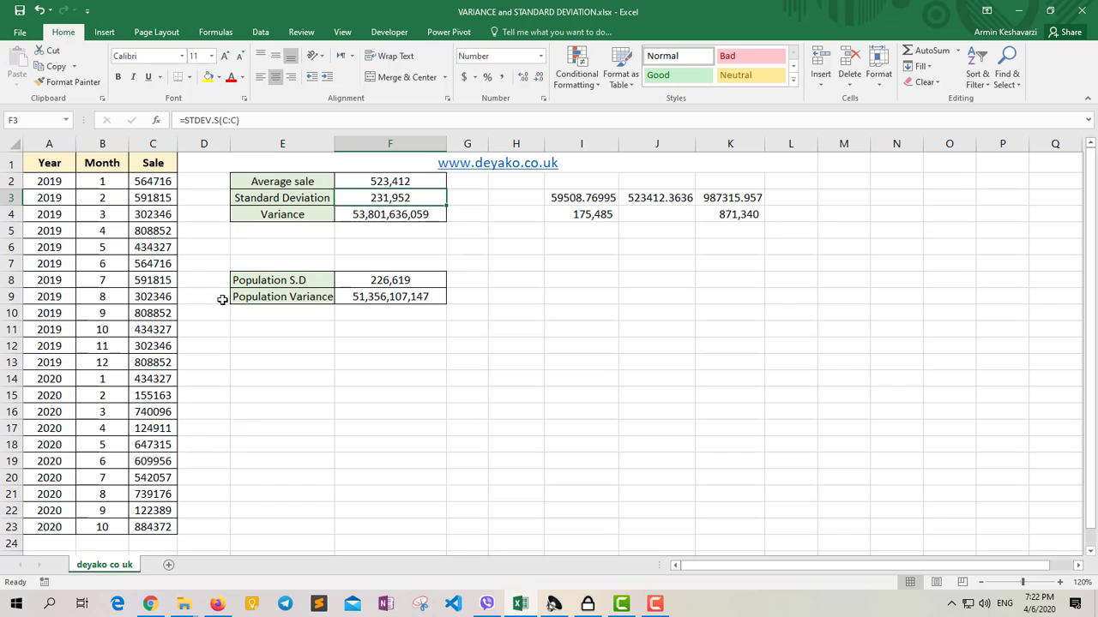
Examine the extent of the monthly sales data, the empty rows below it, and the whole-column reference used by the standard deviation
click(148, 183)
scroll(169, 326, down, 1)
click(151, 488)
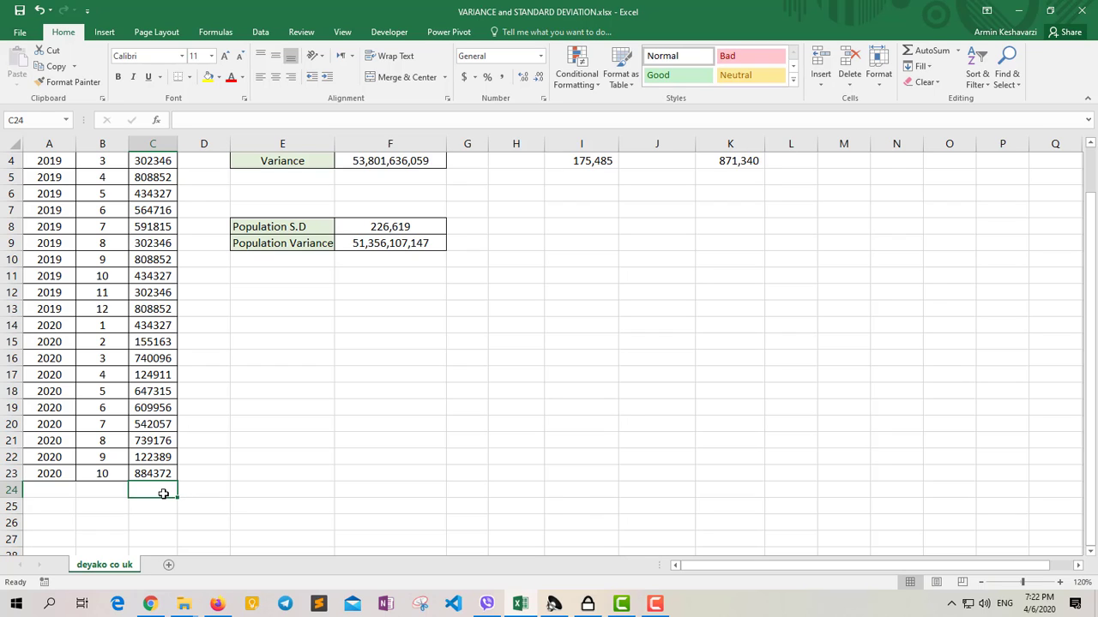
click(57, 496)
click(106, 493)
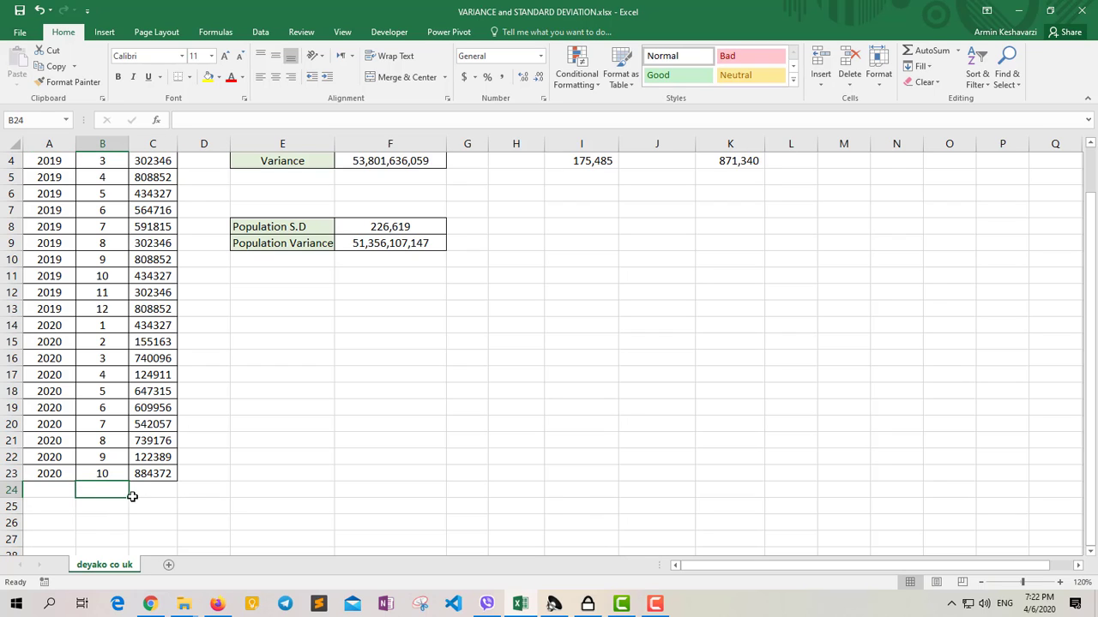
click(117, 508)
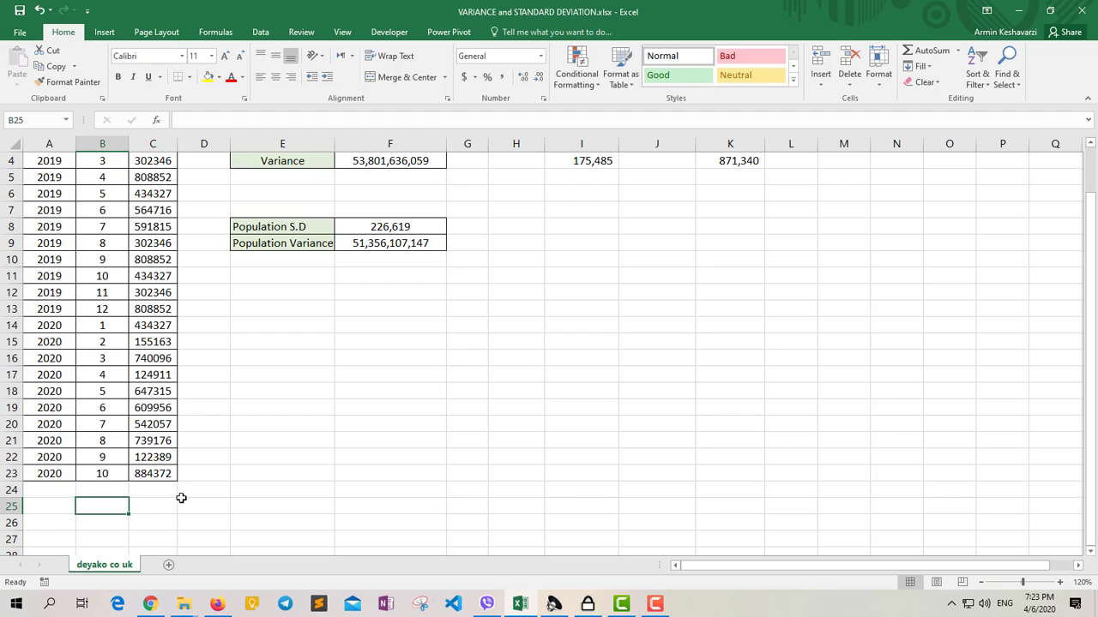
scroll(177, 429, up, 1)
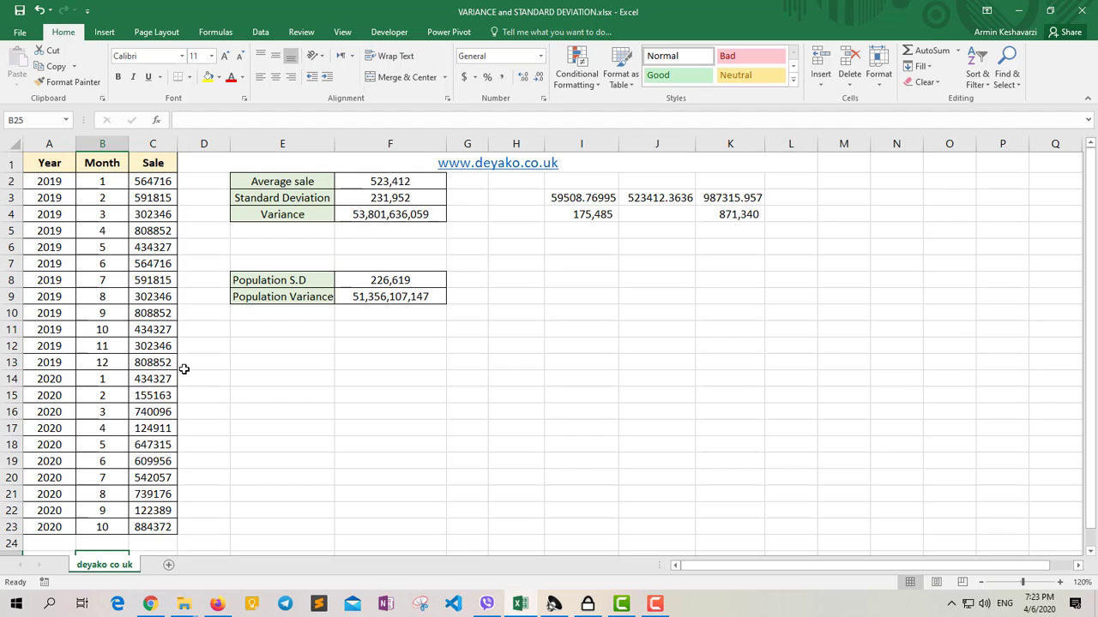
click(155, 144)
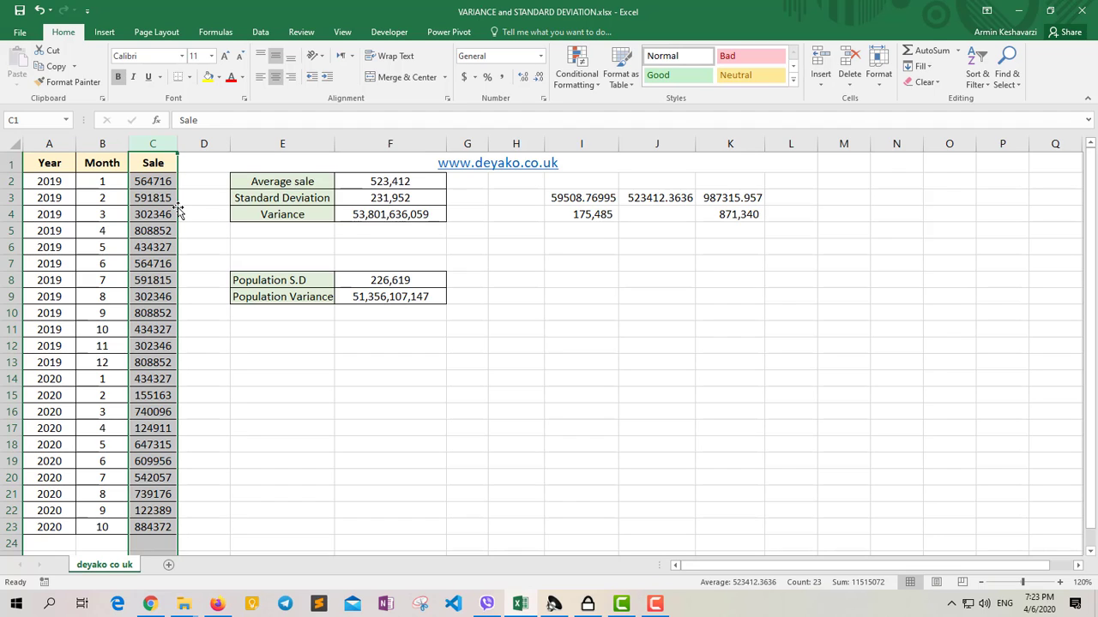
click(381, 201)
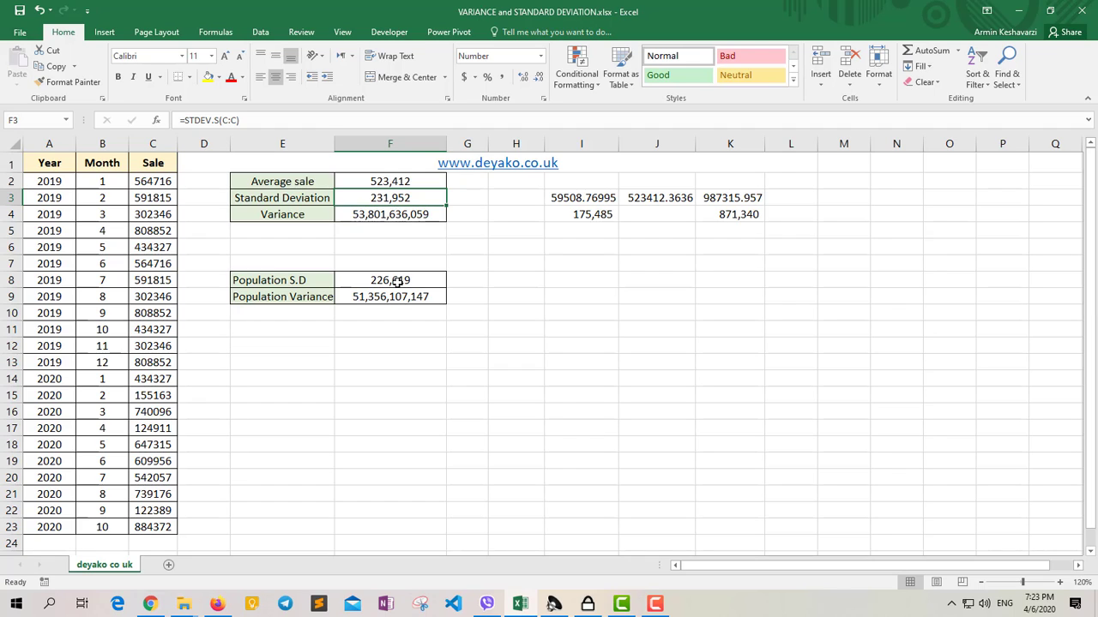
Examine the STDEV.P formula for the population standard deviation in F8 and the sales records in C2:C23 it covers
click(397, 283)
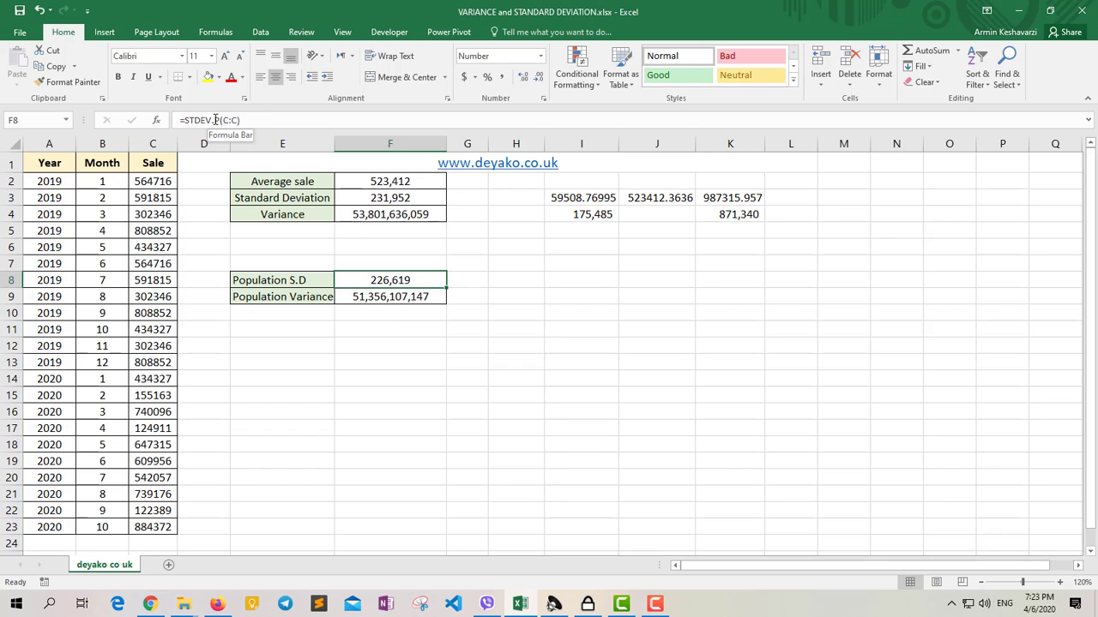
drag(216, 120, 258, 120)
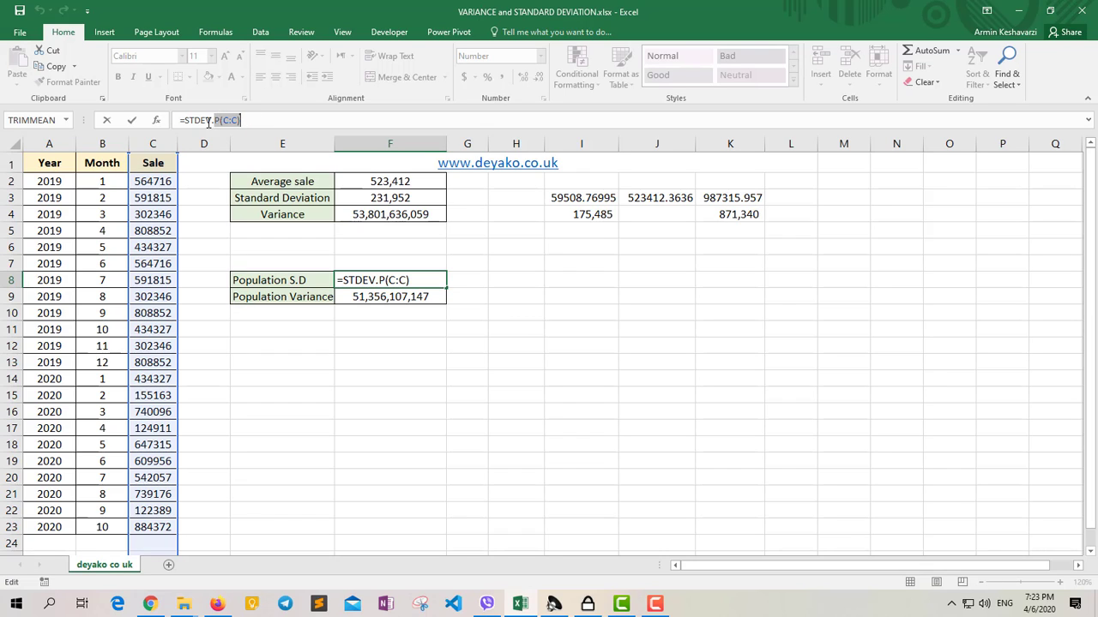
key(Return)
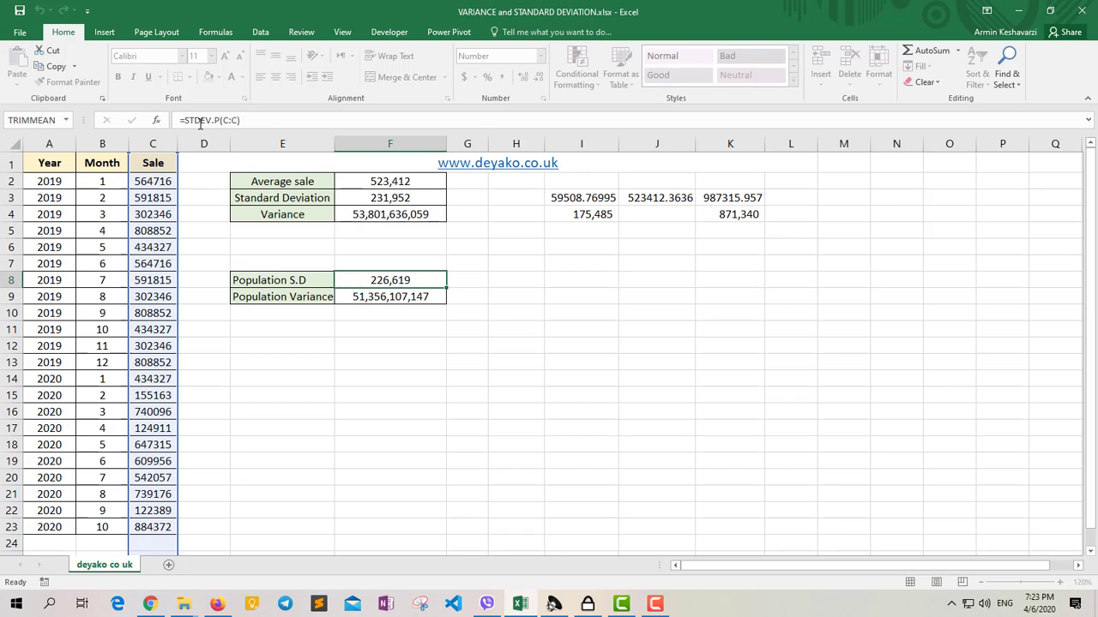
drag(158, 181, 182, 527)
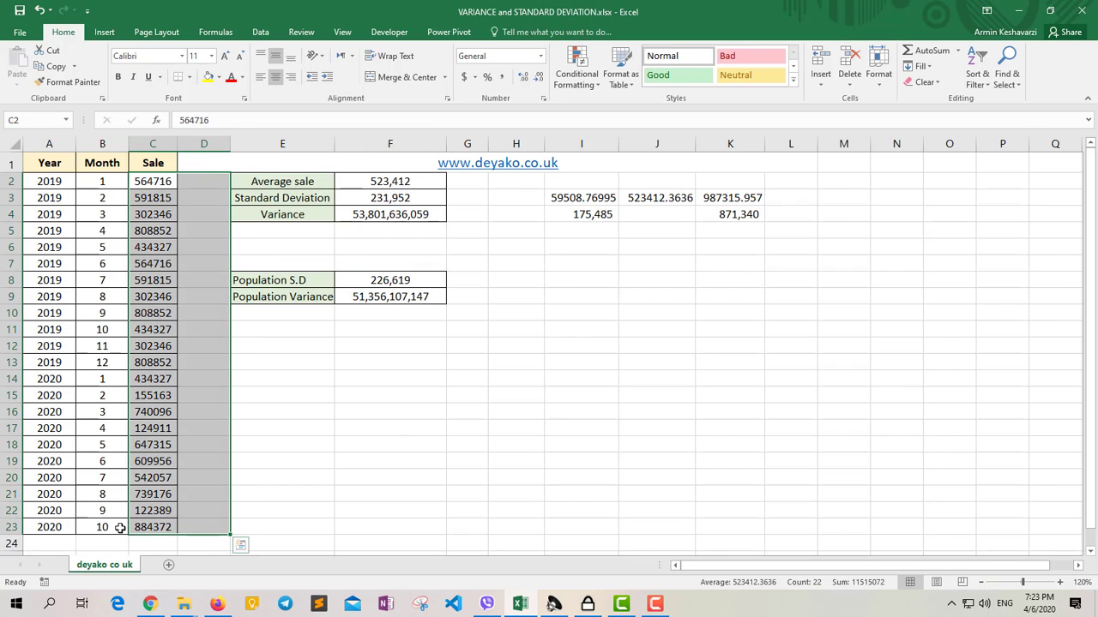
click(146, 524)
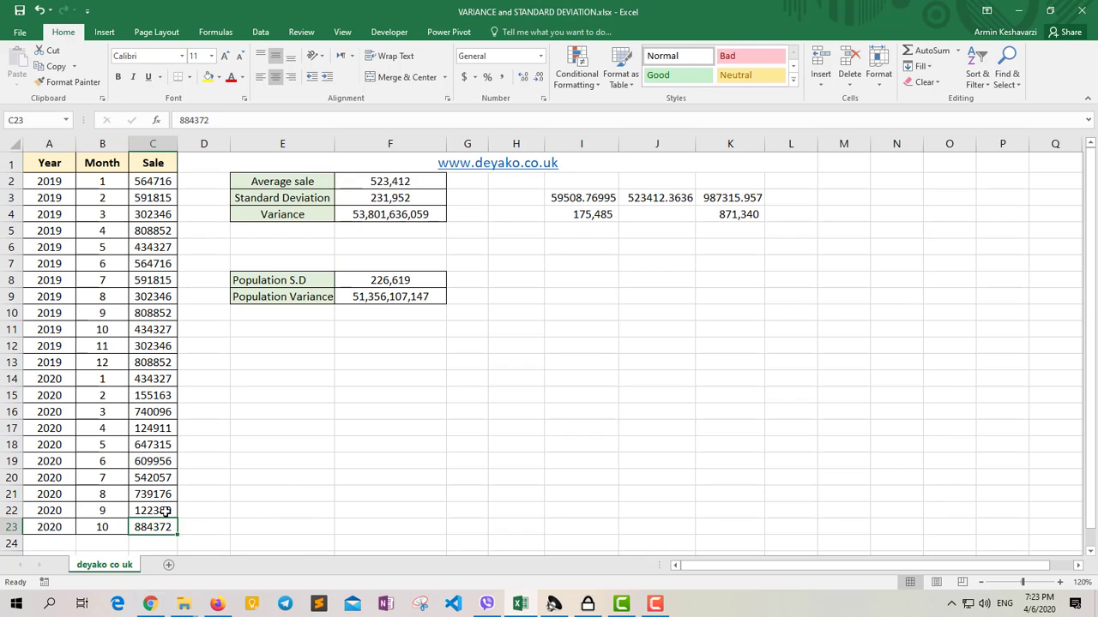
click(118, 526)
click(65, 530)
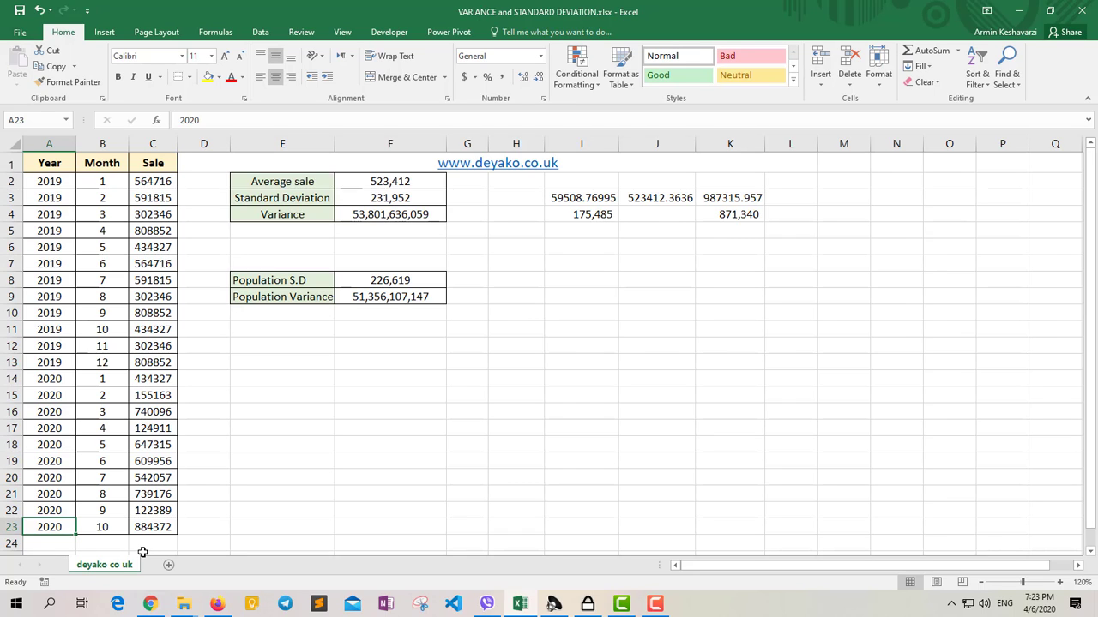
click(382, 282)
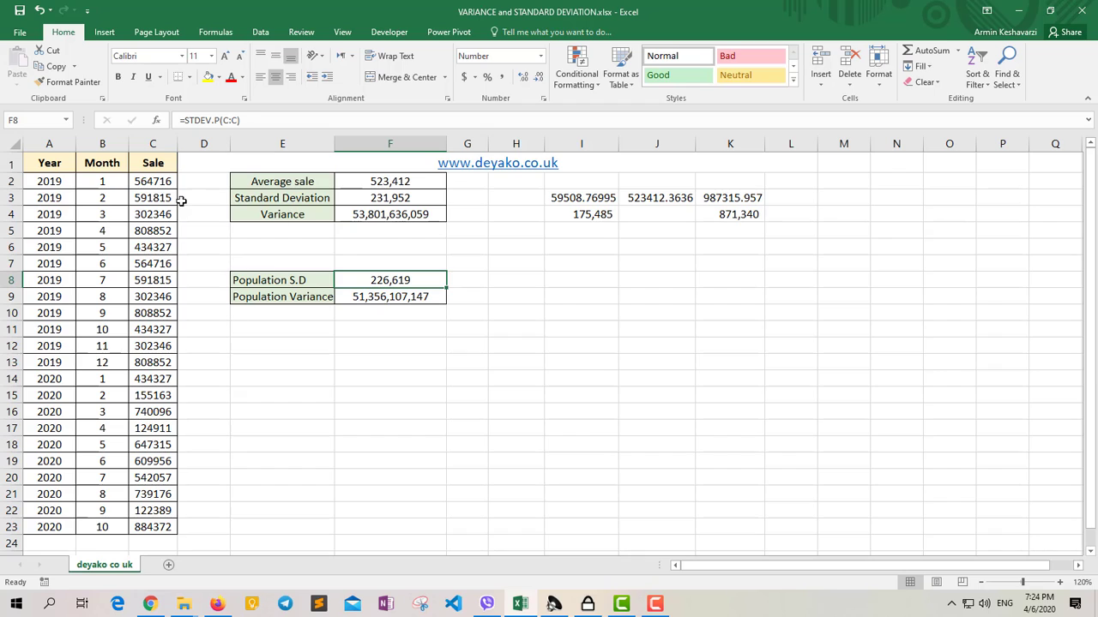
drag(159, 181, 159, 526)
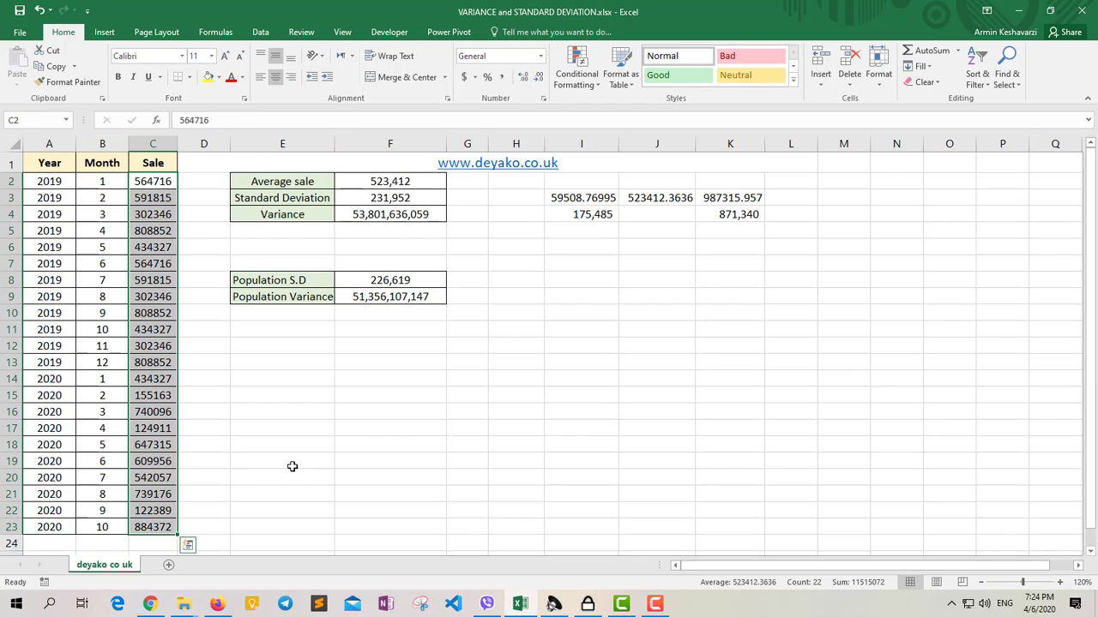
Review the STDEV.S formula in F3 and compare it with the VAR.S variance formula in F4
click(408, 198)
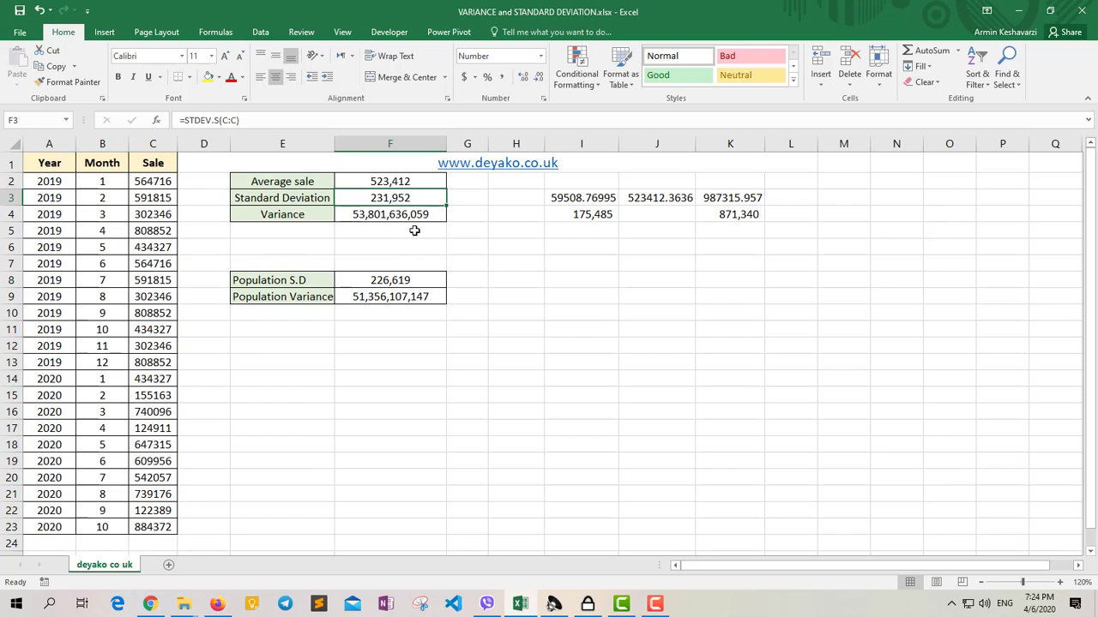
click(216, 121)
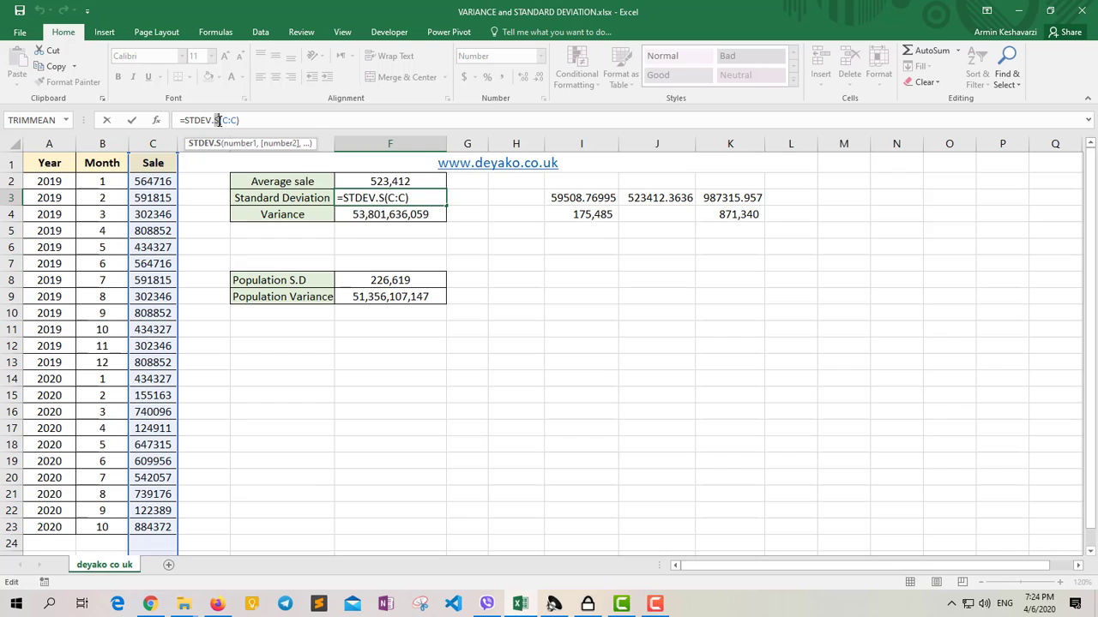
key(Return)
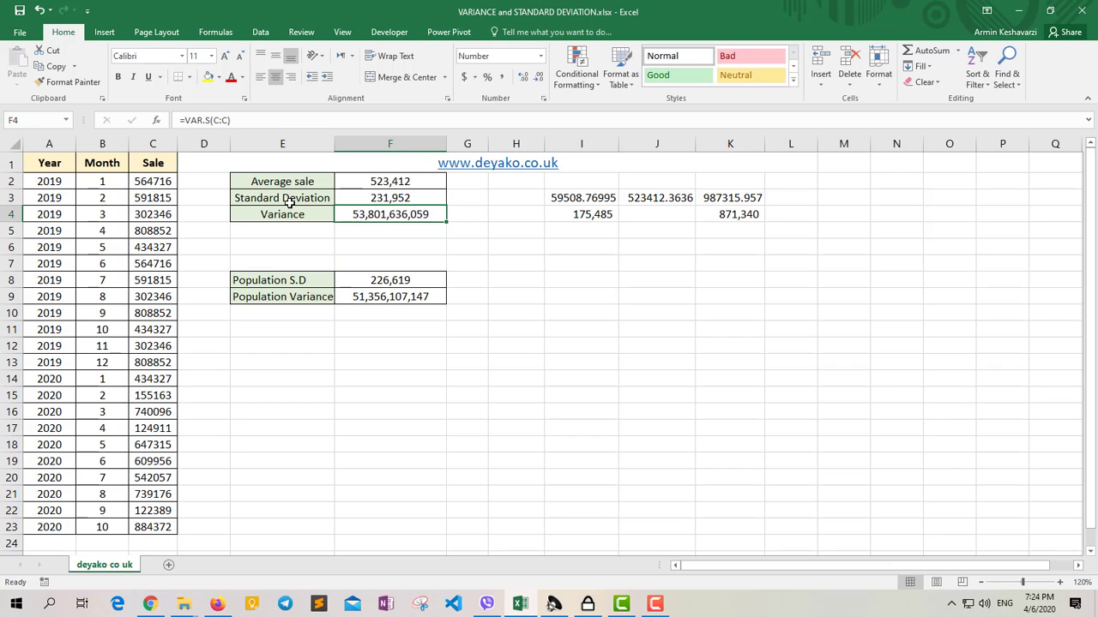
click(400, 198)
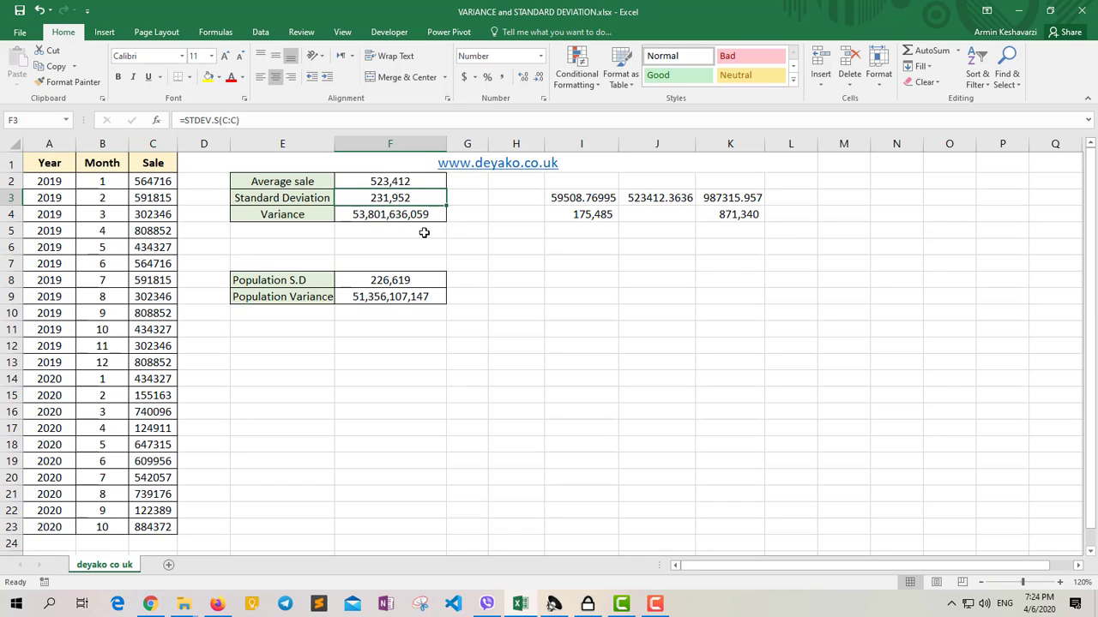
click(309, 203)
click(390, 198)
click(425, 217)
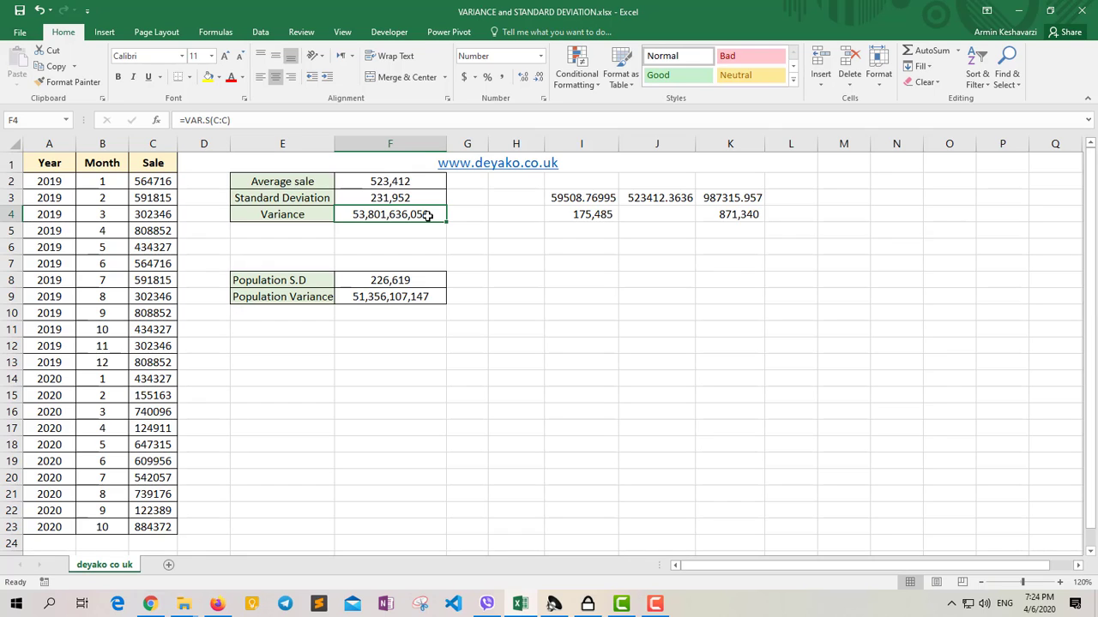
Apply the dollar accounting format to the average sale in F2 and the standard deviation in F3
click(386, 184)
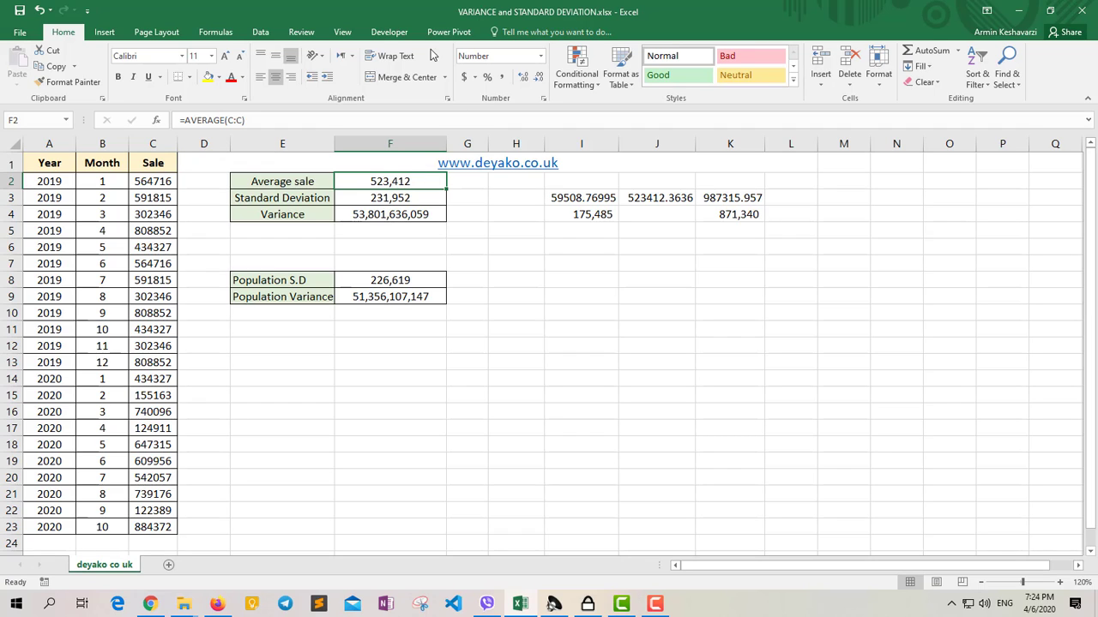
click(464, 77)
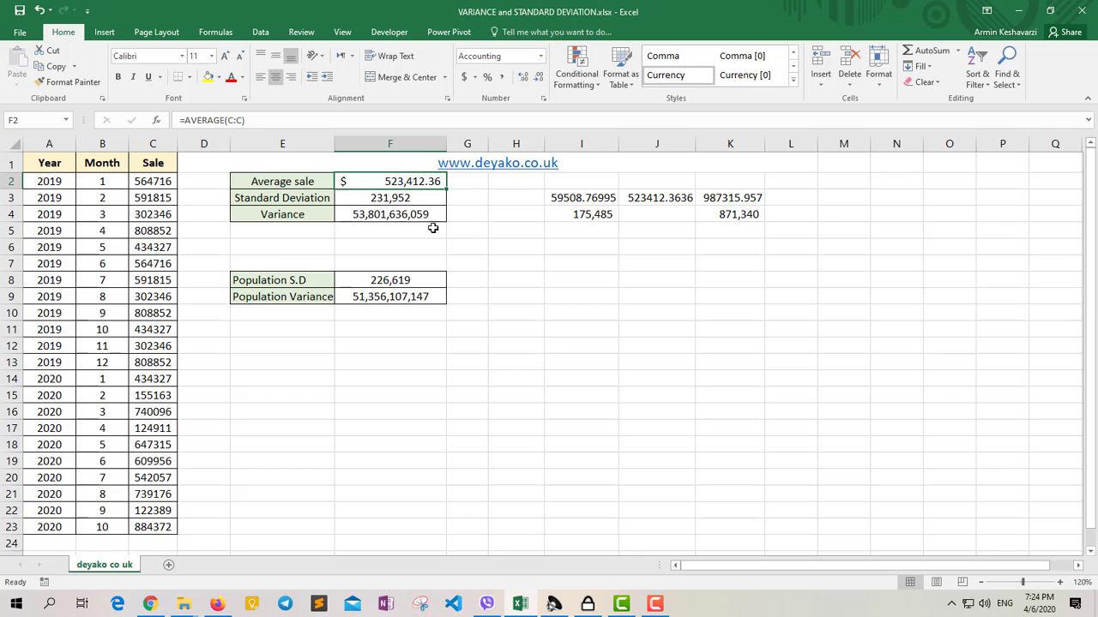
click(417, 203)
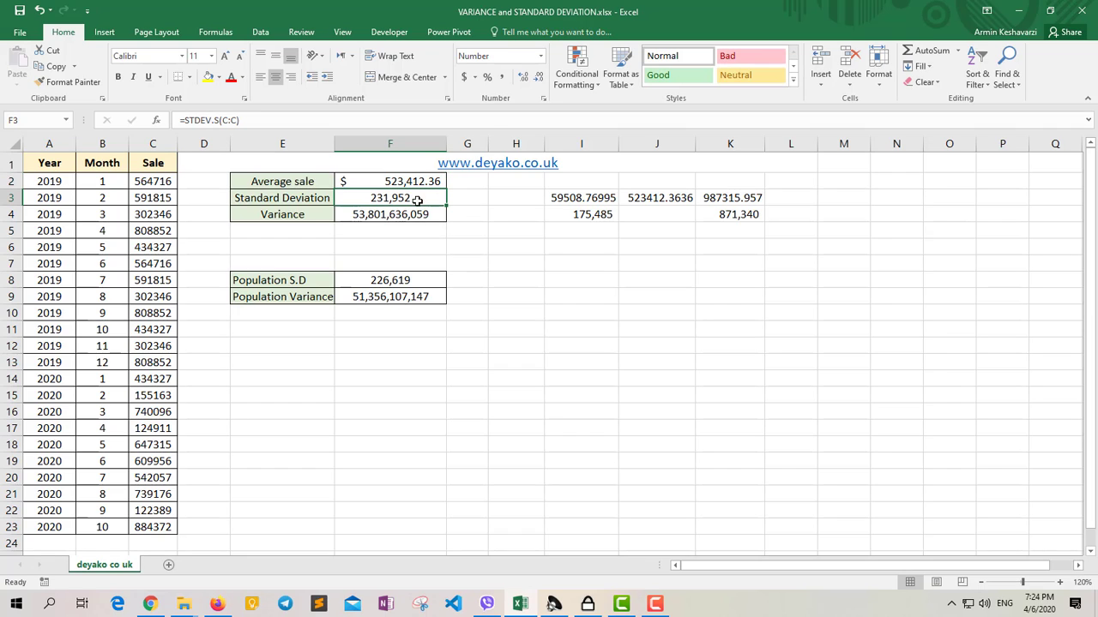
click(464, 76)
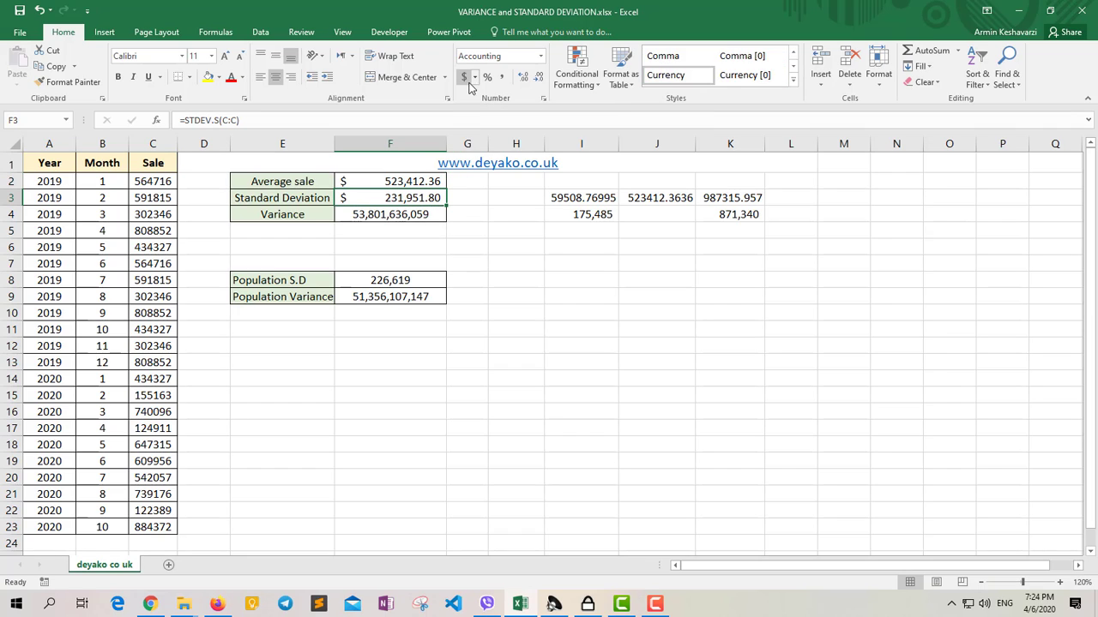
Compare the variance in F4 with the standard deviation row and the population S.D and population variance rows
click(423, 214)
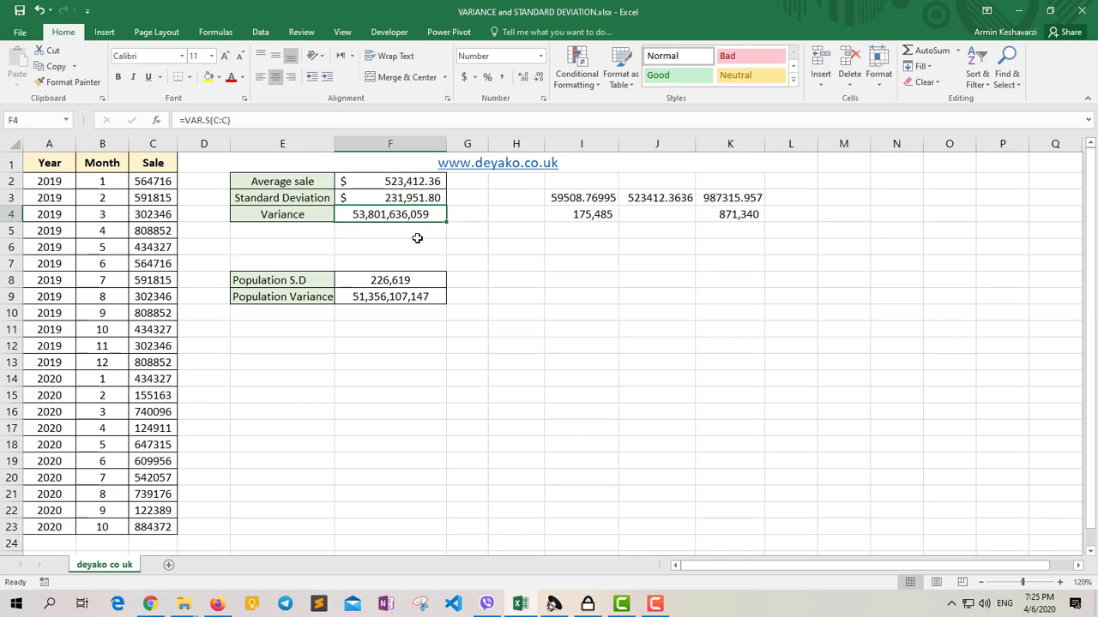
drag(325, 197, 393, 188)
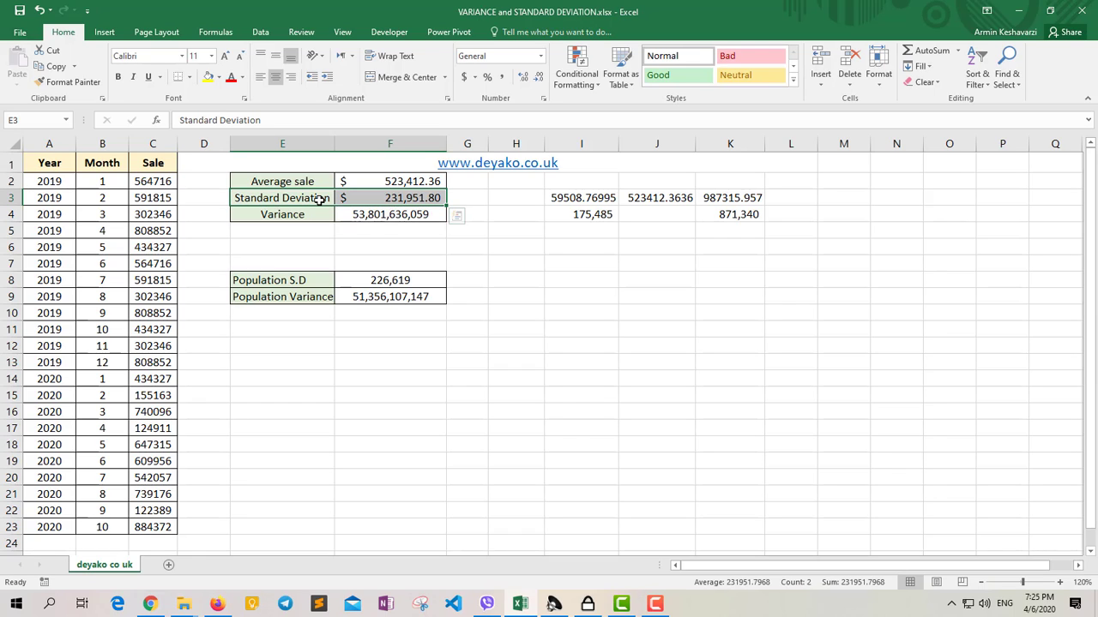
click(359, 215)
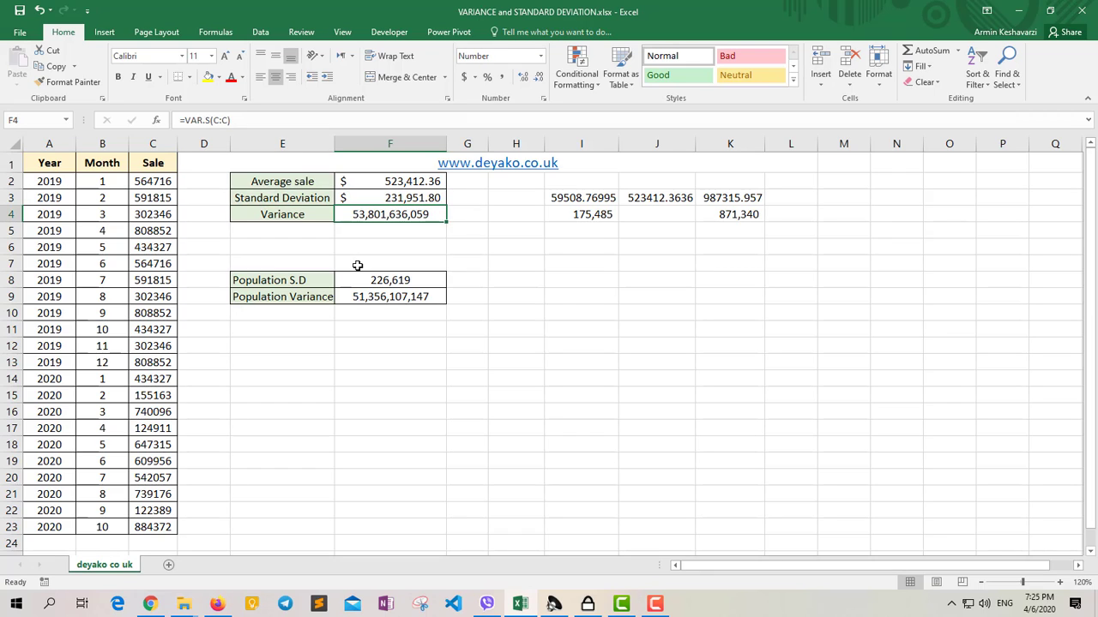
click(296, 296)
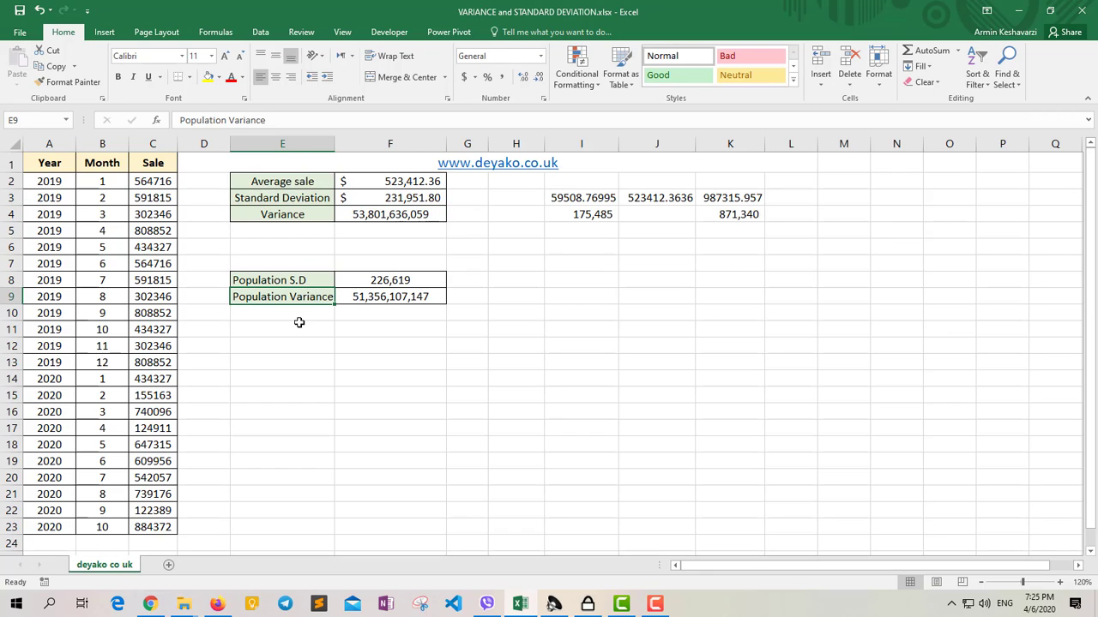
click(316, 281)
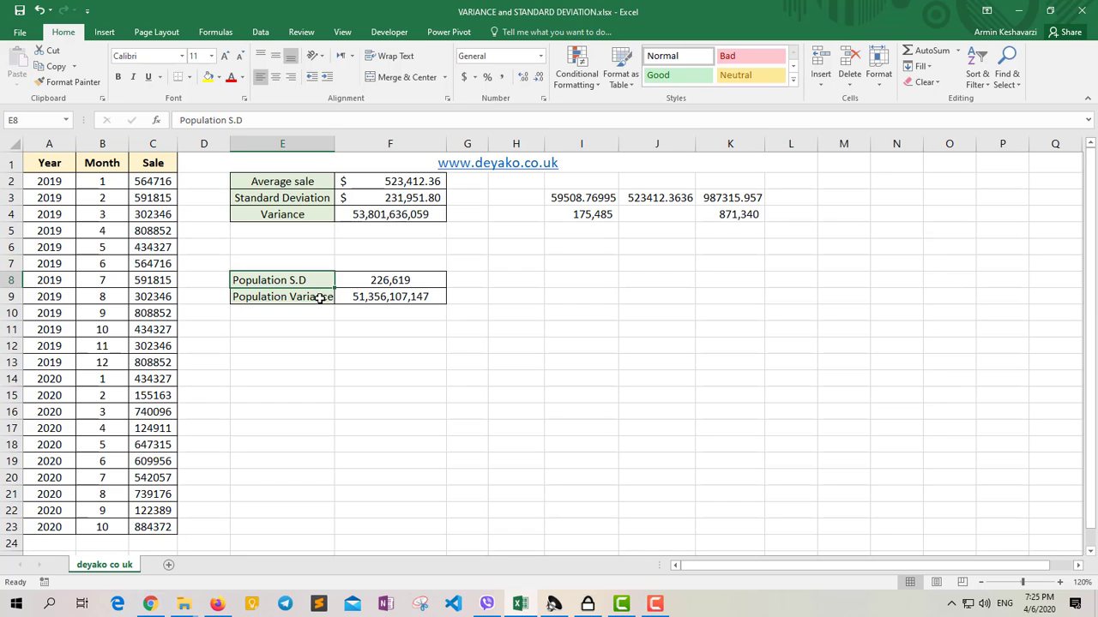
click(407, 251)
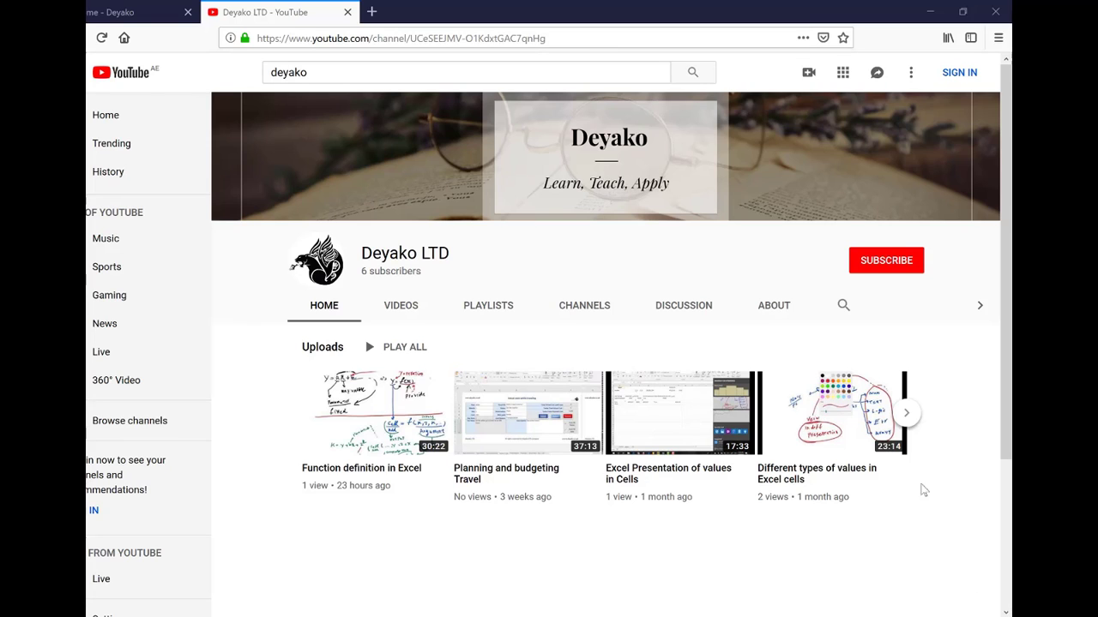
Switch to the Deyako website's home page in the browser
click(137, 12)
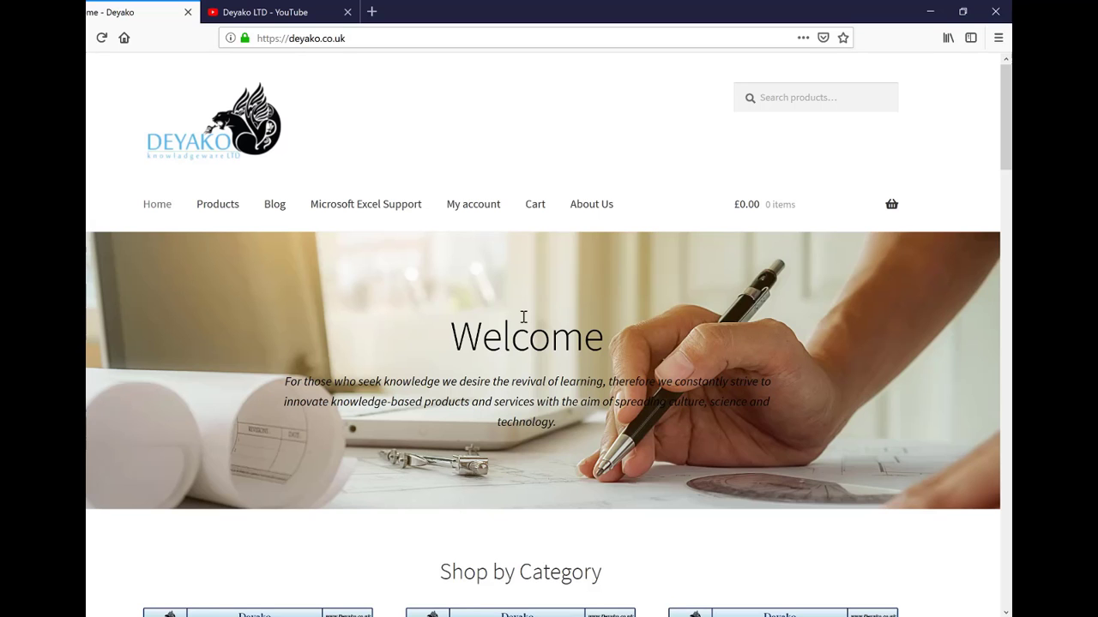